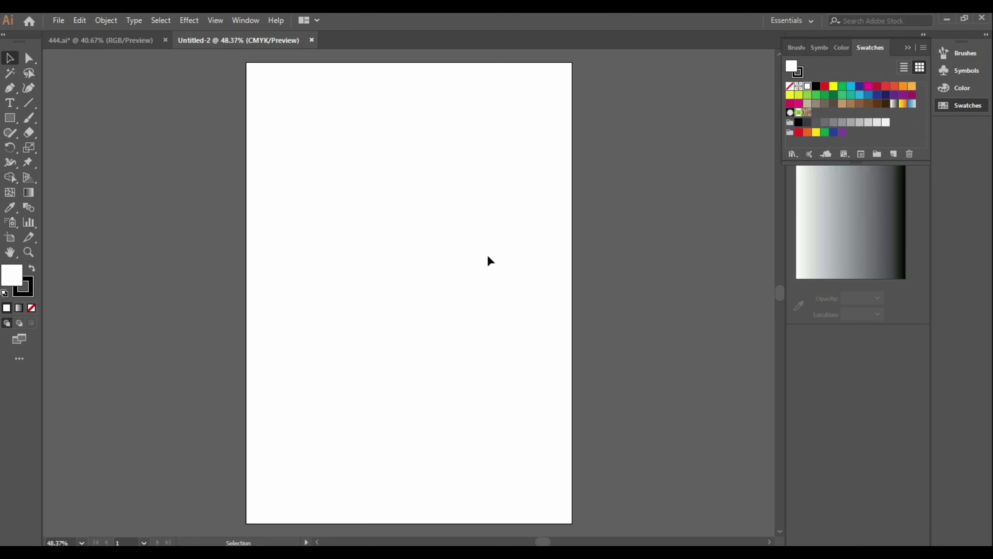
Copy the fashion figure from 444.ai into Untitled-2 and narrow it slightly.
{"action": "left_click", "coordinate": [116, 39]}
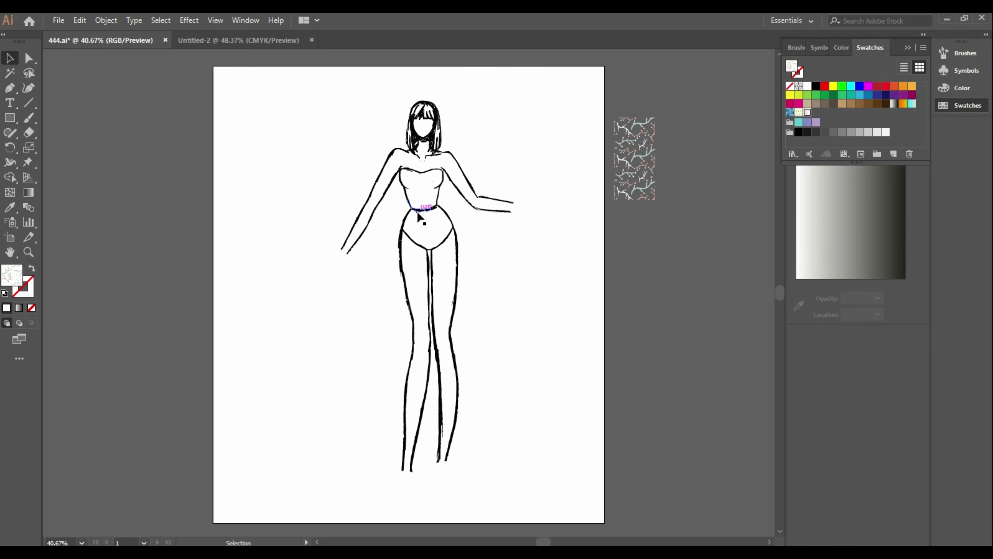
{"action": "left_click", "coordinate": [426, 229]}
{"action": "key", "text": "v"}
{"action": "key", "text": "ctrl+c"}
{"action": "left_click", "coordinate": [234, 40]}
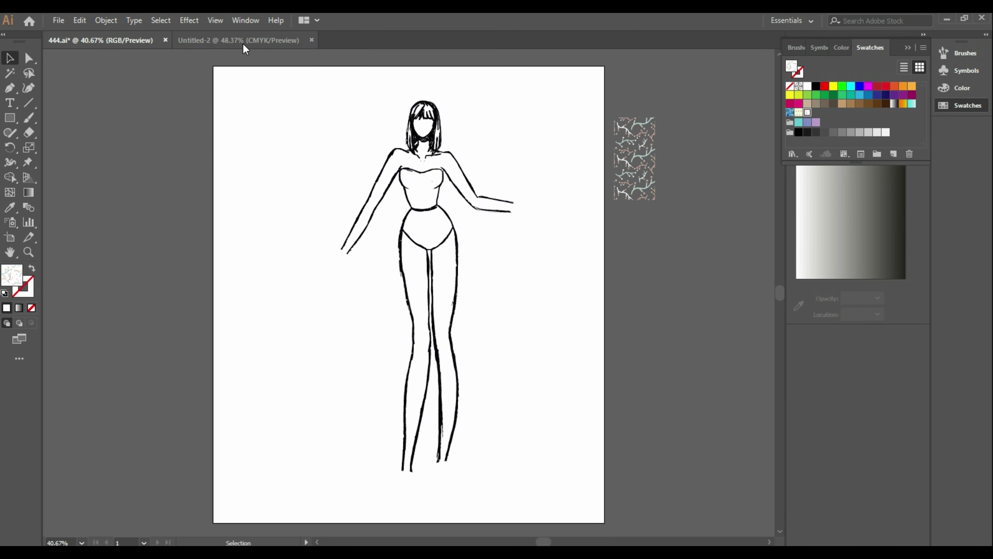
{"action": "key", "text": "ctrl+v"}
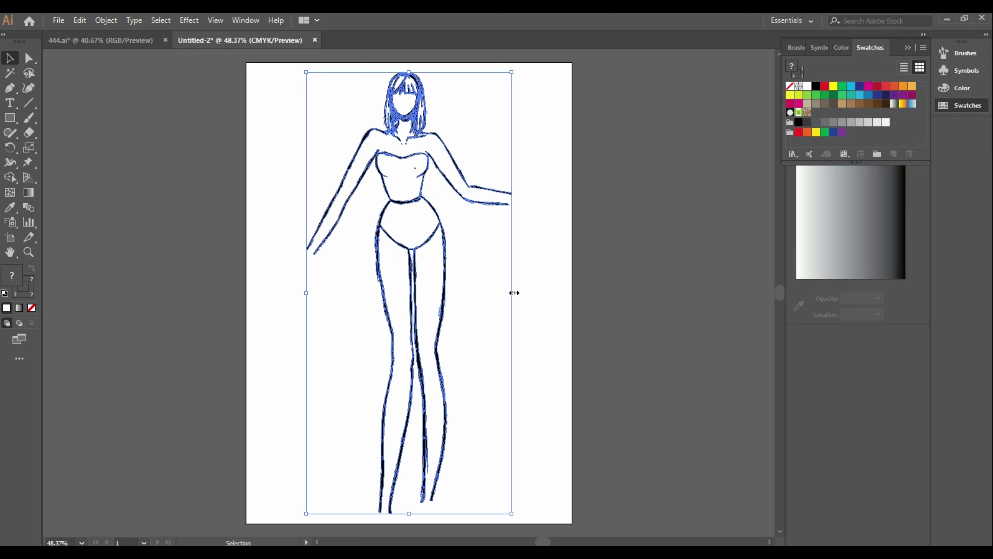
{"action": "left_click_drag", "start_coordinate": [513, 293], "coordinate": [508, 293]}
{"action": "left_click", "coordinate": [532, 302]}
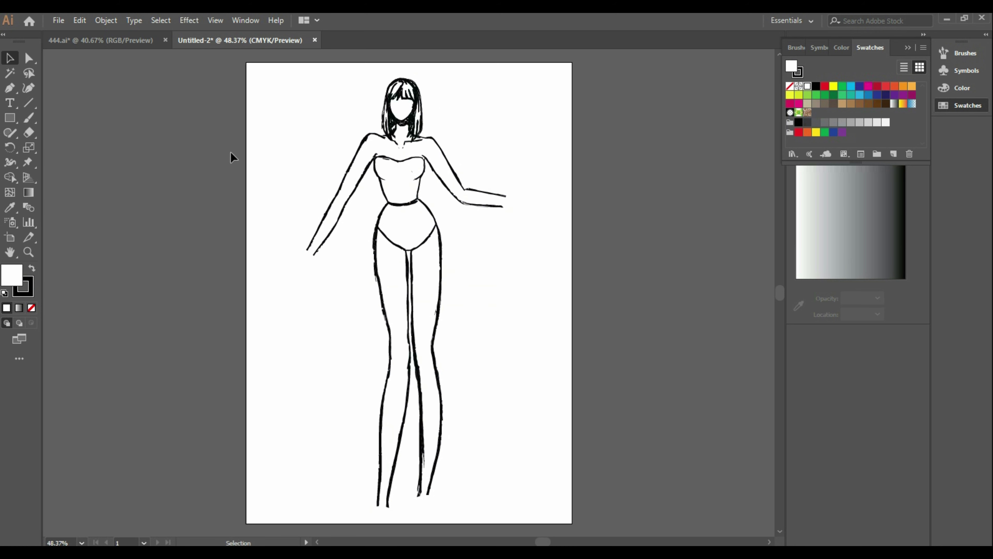
Trace the shirt's left shoulder, left side, waist and right side with the Pen tool.
{"action": "left_click", "coordinate": [10, 88]}
{"action": "left_click", "coordinate": [385, 137]}
{"action": "left_click_drag", "start_coordinate": [355, 154], "coordinate": [359, 162]}
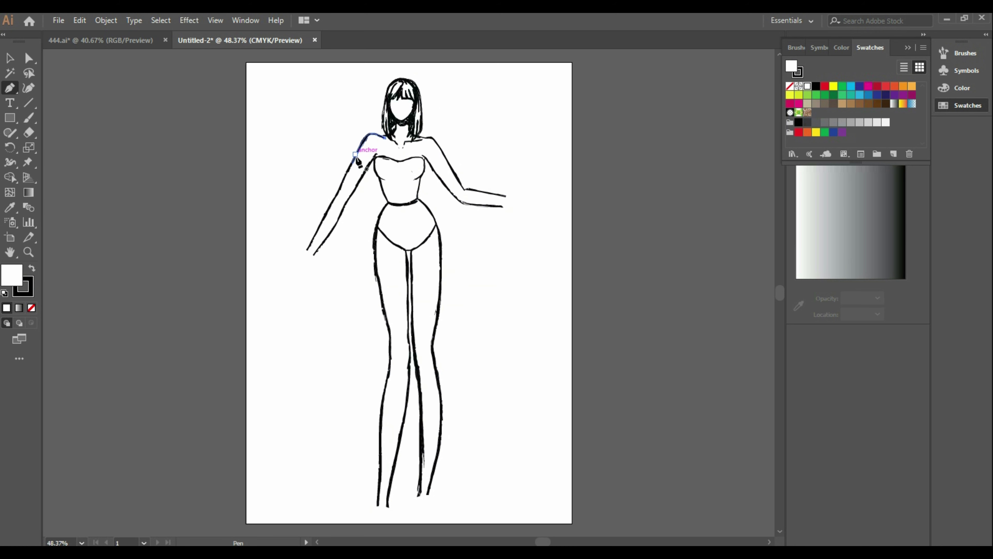
{"action": "left_click", "coordinate": [374, 154]}
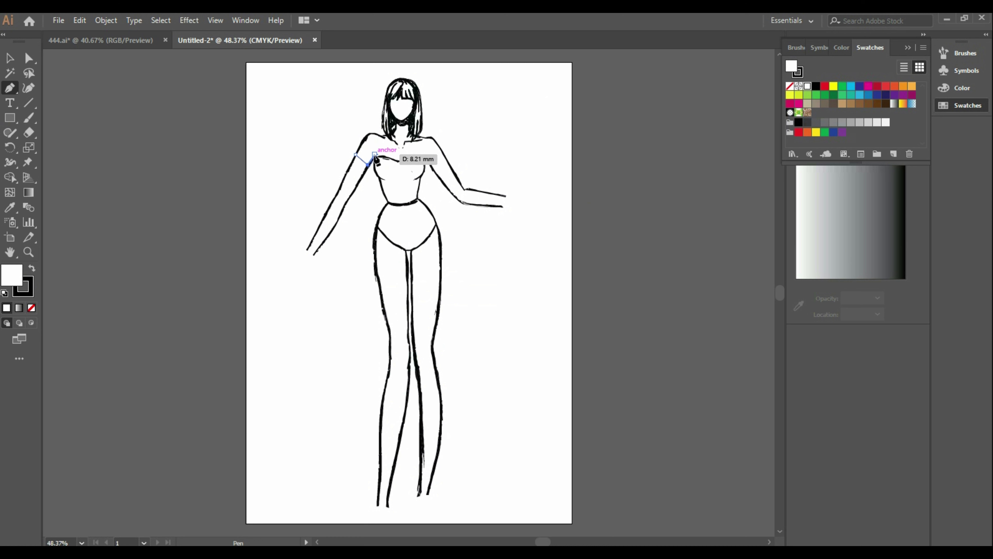
{"action": "left_click_drag", "start_coordinate": [376, 177], "coordinate": [390, 207]}
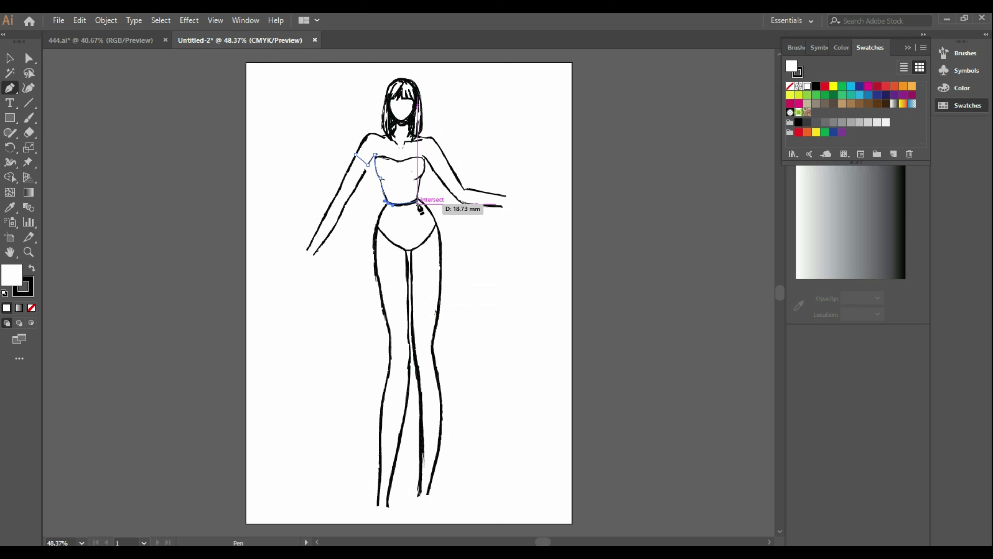
{"action": "left_click", "coordinate": [419, 201]}
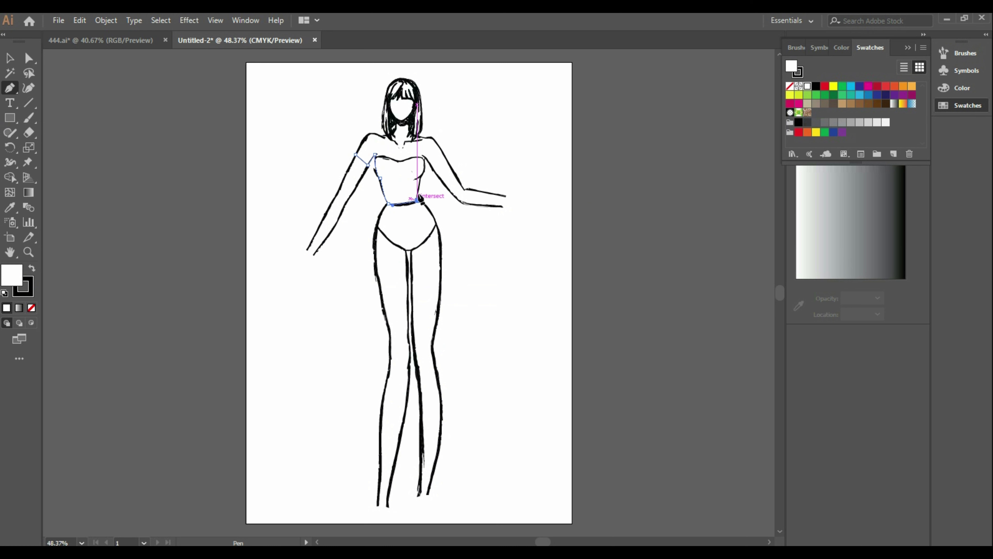
{"action": "left_click", "coordinate": [421, 177]}
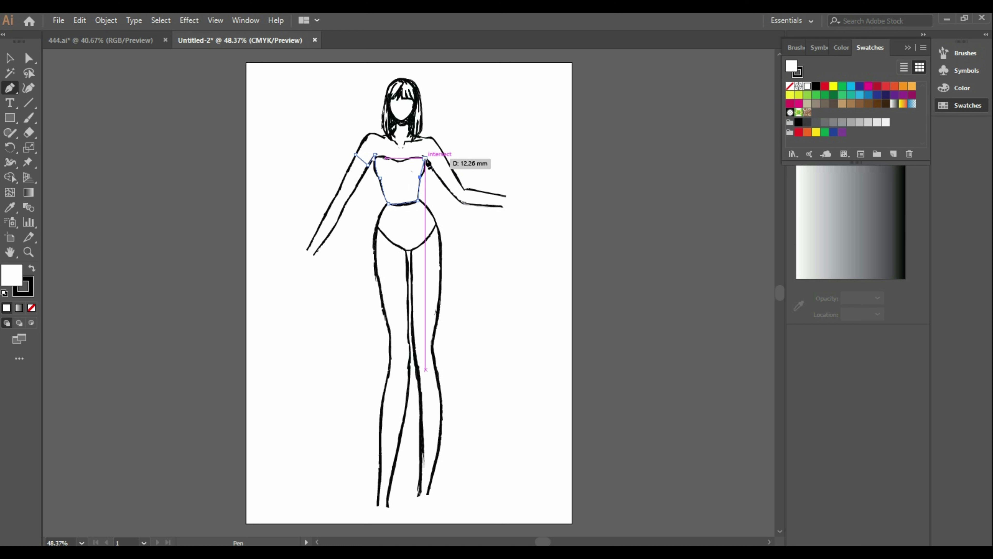
{"action": "left_click", "coordinate": [424, 157]}
{"action": "left_click", "coordinate": [424, 156]}
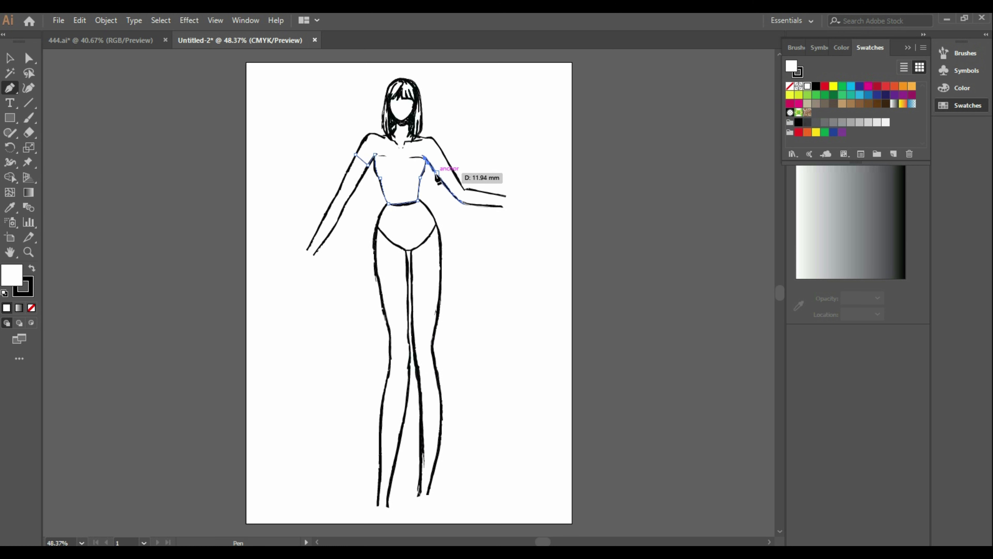
Add the right sleeve and shoulder, then curve the neckline back to close the T-shirt outline.
{"action": "left_click", "coordinate": [434, 171]}
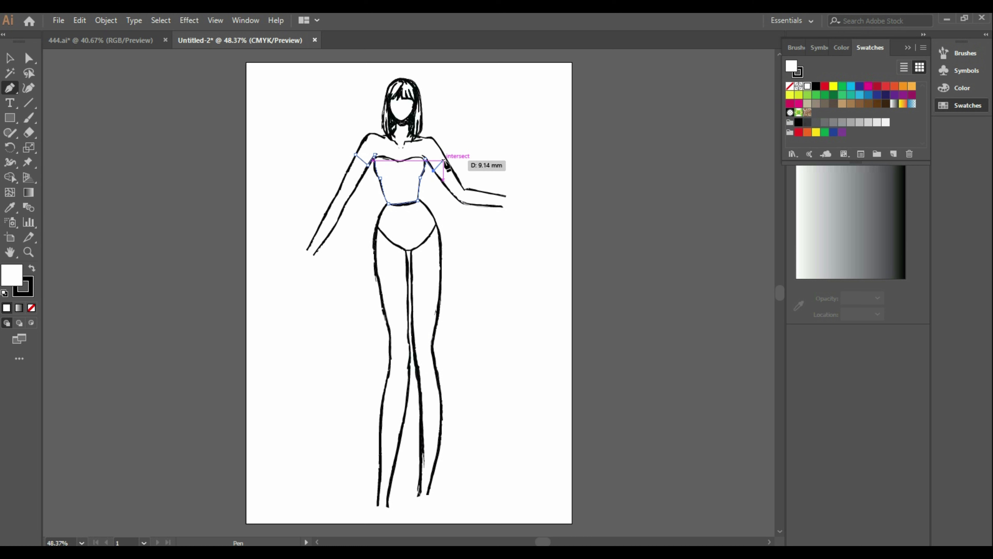
{"action": "left_click", "coordinate": [446, 159]}
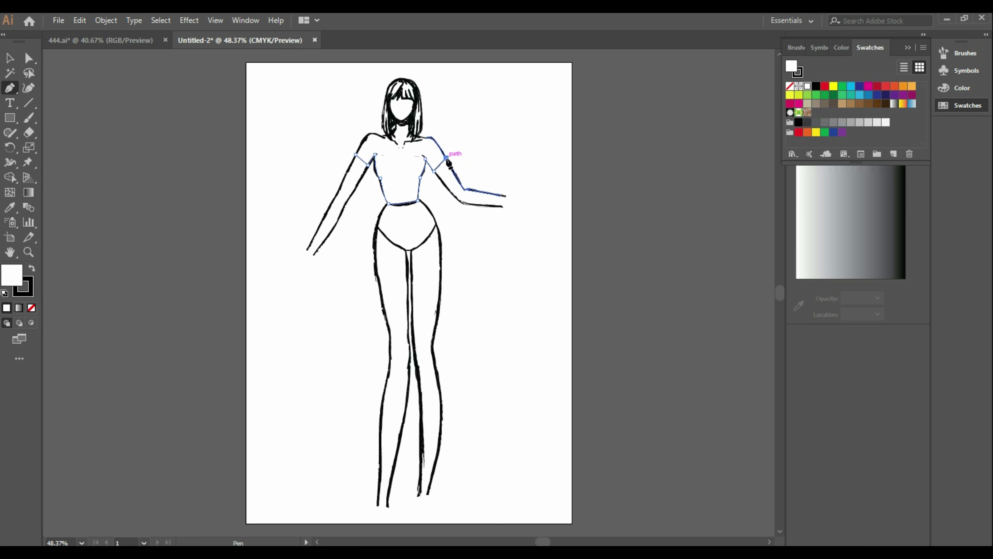
{"action": "left_click_drag", "start_coordinate": [426, 138], "coordinate": [416, 141]}
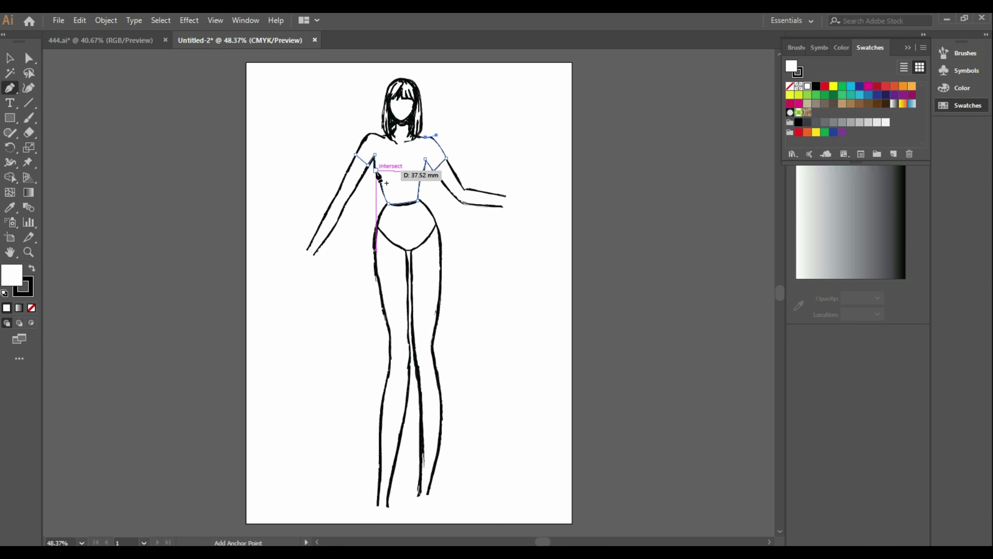
{"action": "left_click", "coordinate": [379, 176]}
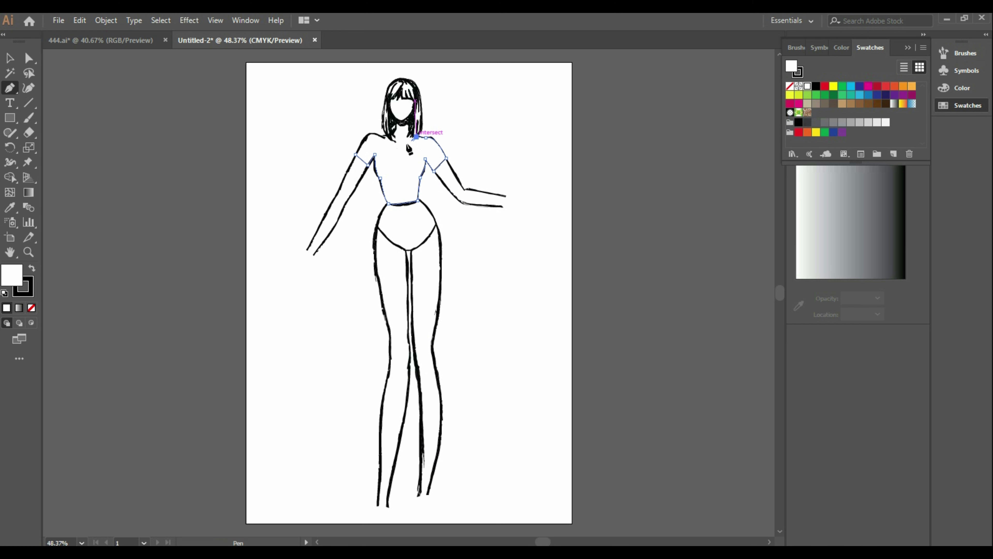
{"action": "left_click", "coordinate": [415, 137]}
{"action": "left_click_drag", "start_coordinate": [386, 138], "coordinate": [368, 114]}
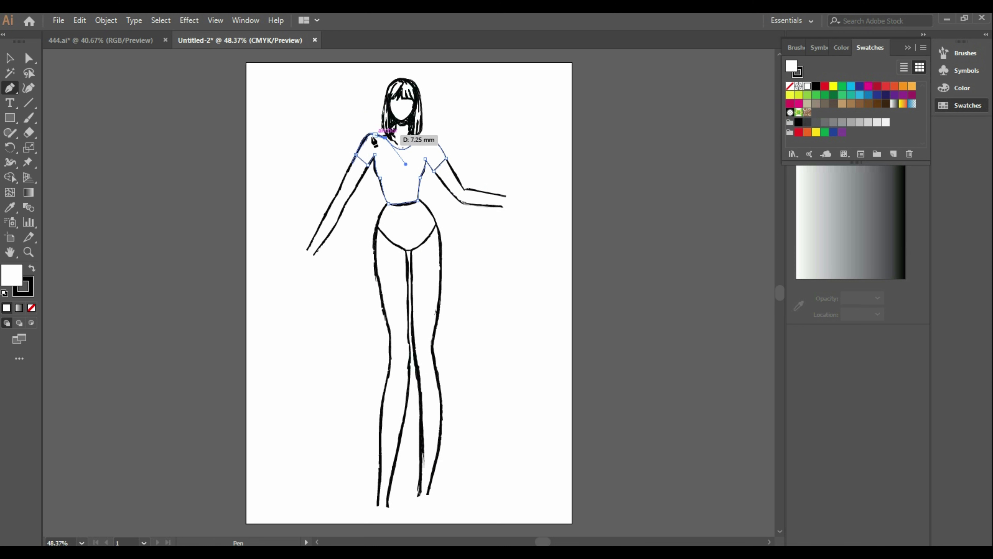
{"action": "left_click", "coordinate": [365, 136]}
{"action": "left_click_drag", "start_coordinate": [368, 142], "coordinate": [363, 146]}
{"action": "left_click", "coordinate": [355, 154]}
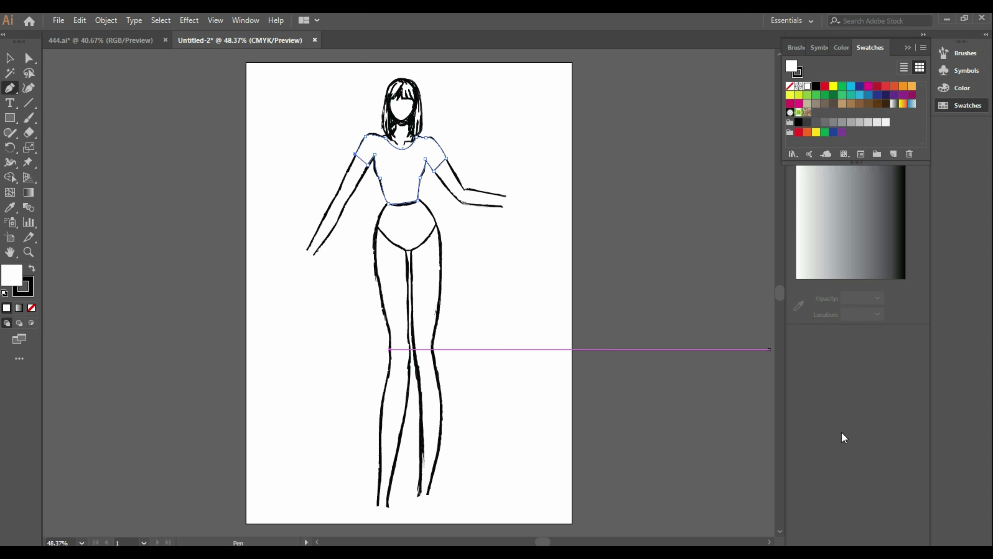
{"action": "left_click", "coordinate": [10, 58]}
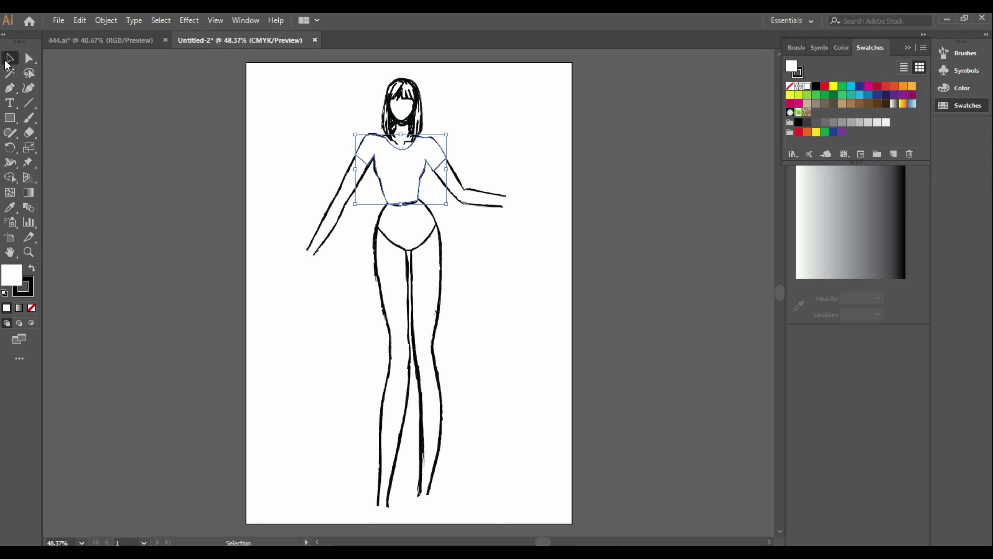
{"action": "left_click", "coordinate": [465, 244]}
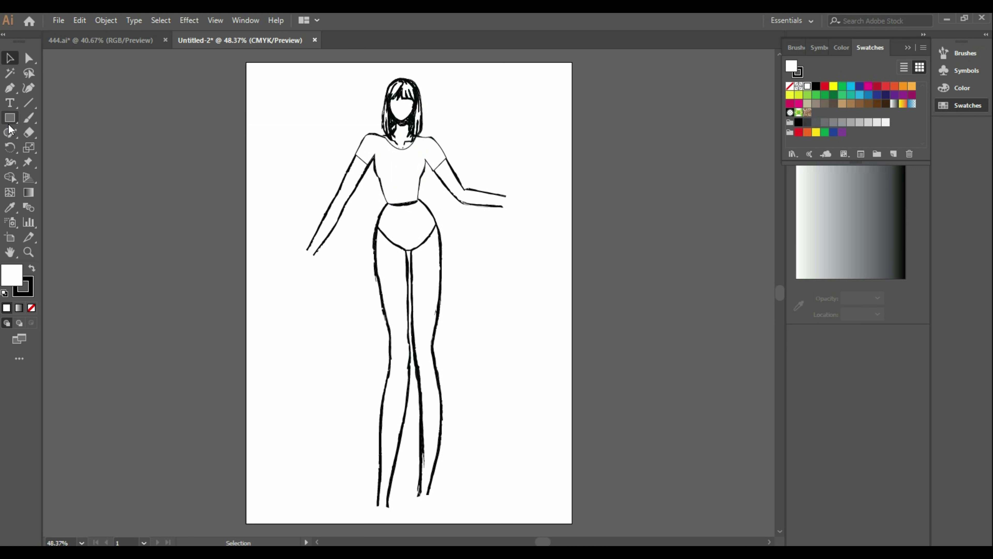
Start the skirt outline at the waist and curve its right side down to a flared hem.
{"action": "left_click", "coordinate": [9, 88]}
{"action": "left_click", "coordinate": [385, 196]}
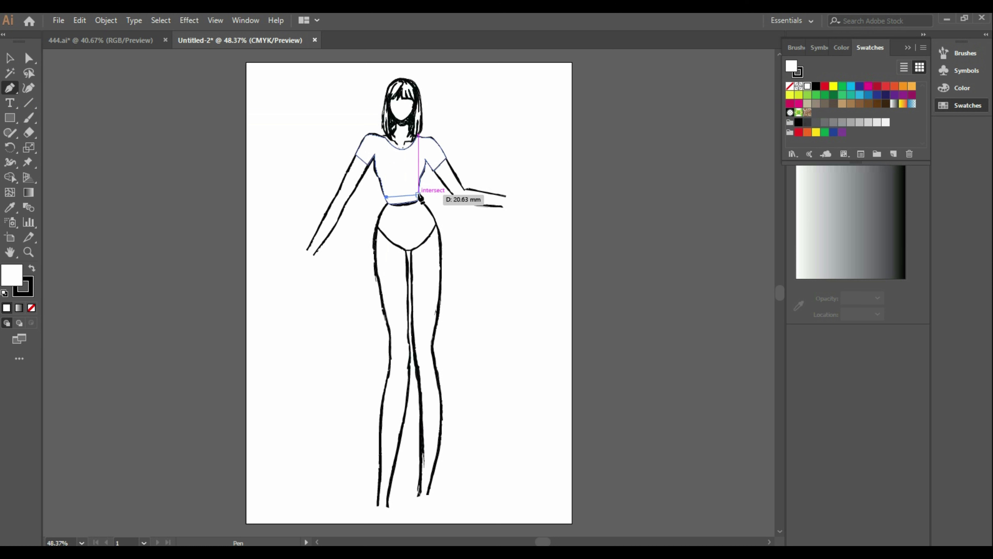
{"action": "left_click", "coordinate": [418, 195]}
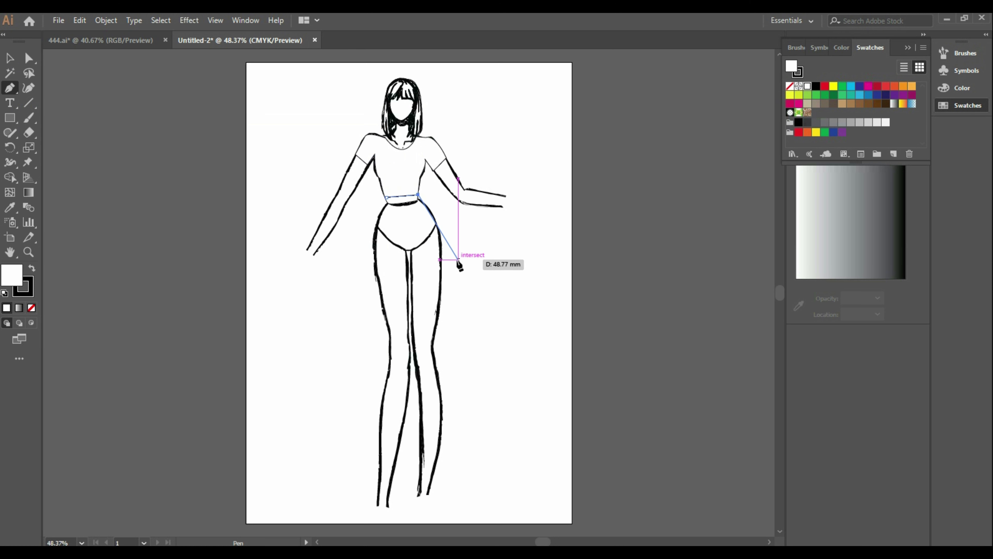
{"action": "left_click_drag", "start_coordinate": [454, 261], "coordinate": [462, 306]}
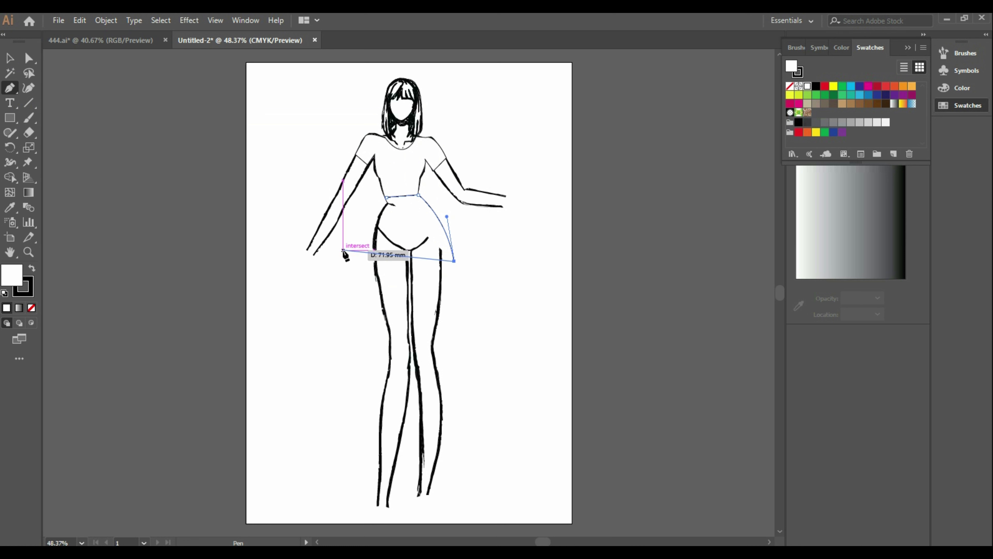
{"action": "left_click_drag", "start_coordinate": [355, 264], "coordinate": [288, 244]}
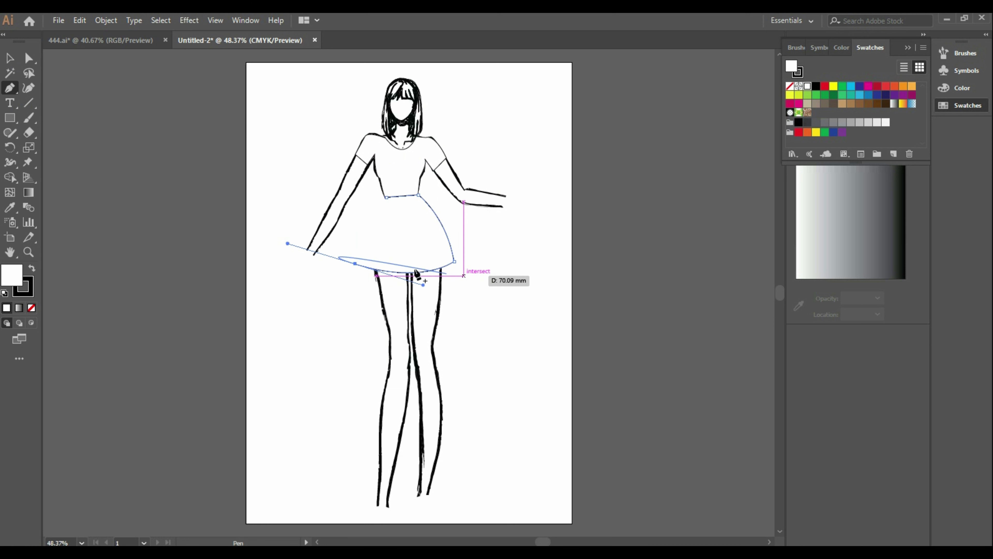
Redo the left hem anchor with a gentler curve and close the skirt back at the waist.
{"action": "key", "text": "ctrl"}
{"action": "key", "text": "ctrl+z"}
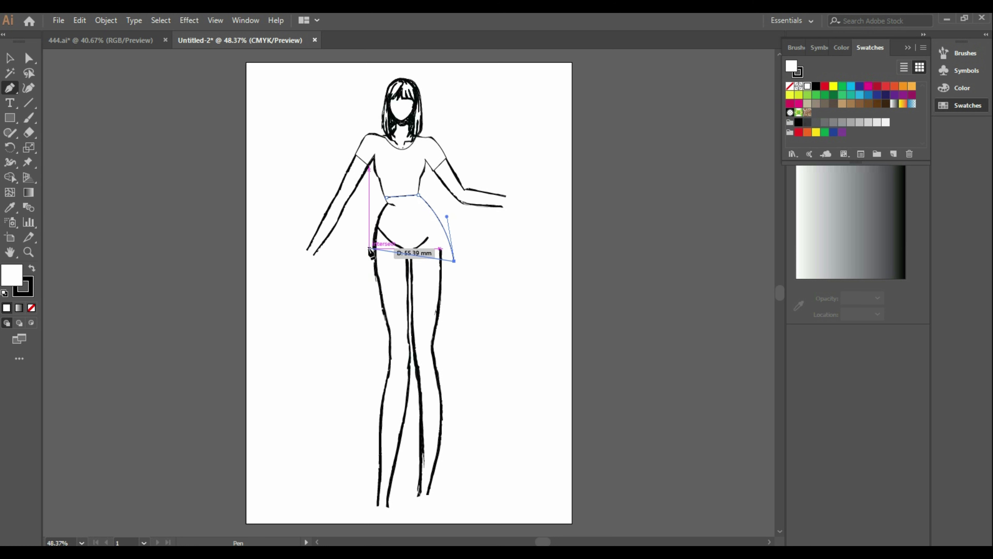
{"action": "left_click_drag", "start_coordinate": [362, 259], "coordinate": [327, 237]}
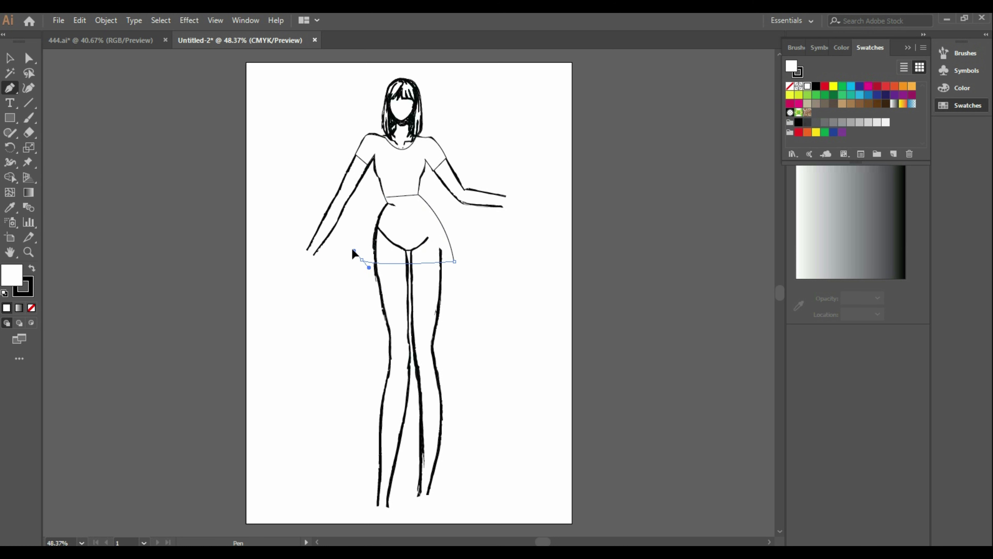
{"action": "left_click", "coordinate": [361, 259]}
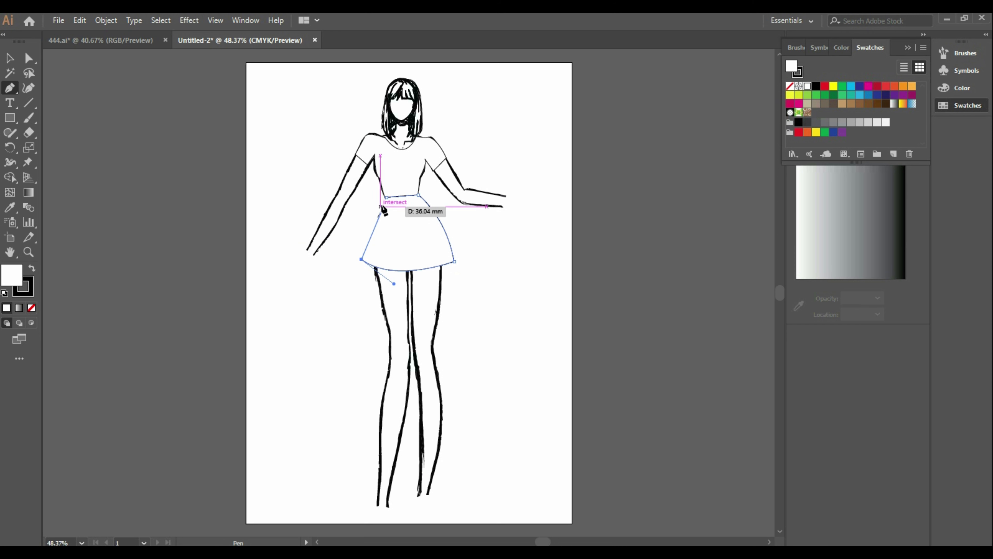
{"action": "left_click_drag", "start_coordinate": [386, 198], "coordinate": [418, 152]}
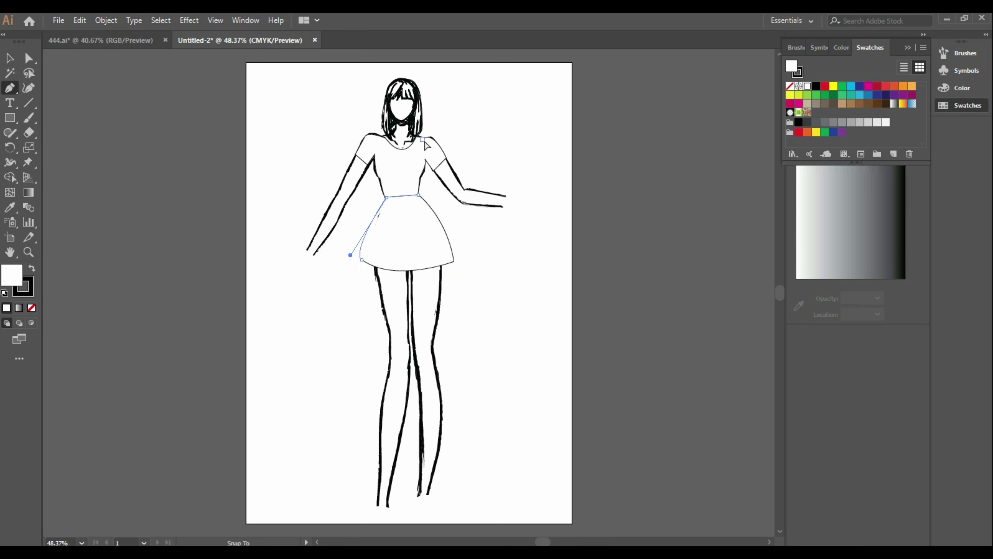
{"action": "mouse_move", "coordinate": [418, 150]}
{"action": "left_mouse_down"}
{"action": "mouse_move", "coordinate": [406, 160]}
{"action": "mouse_move", "coordinate": [412, 176]}
{"action": "left_mouse_up"}
{"action": "key", "text": "v"}
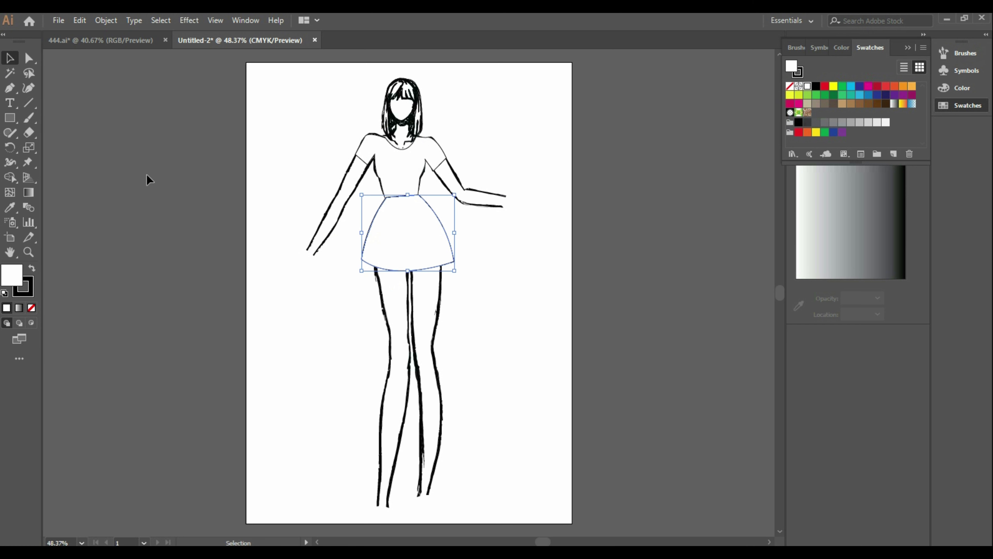
{"action": "left_click", "coordinate": [147, 179]}
Copy the branch pattern rectangle from 444.ai and place it beside the Untitled-2 artboard.
{"action": "left_click", "coordinate": [398, 238]}
{"action": "left_click", "coordinate": [100, 39]}
{"action": "key", "text": "ctrl+c"}
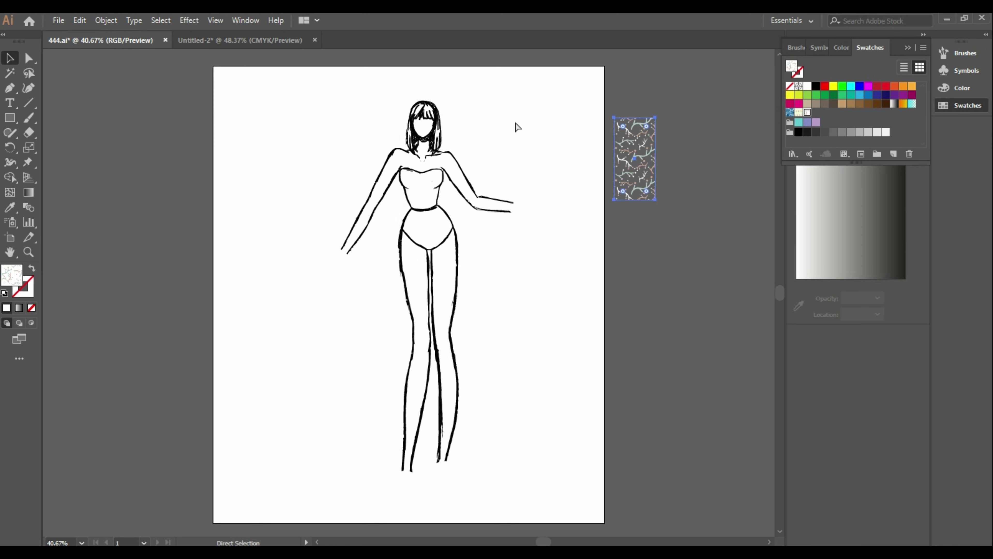
{"action": "left_click", "coordinate": [240, 40]}
{"action": "key", "text": "ctrl+v"}
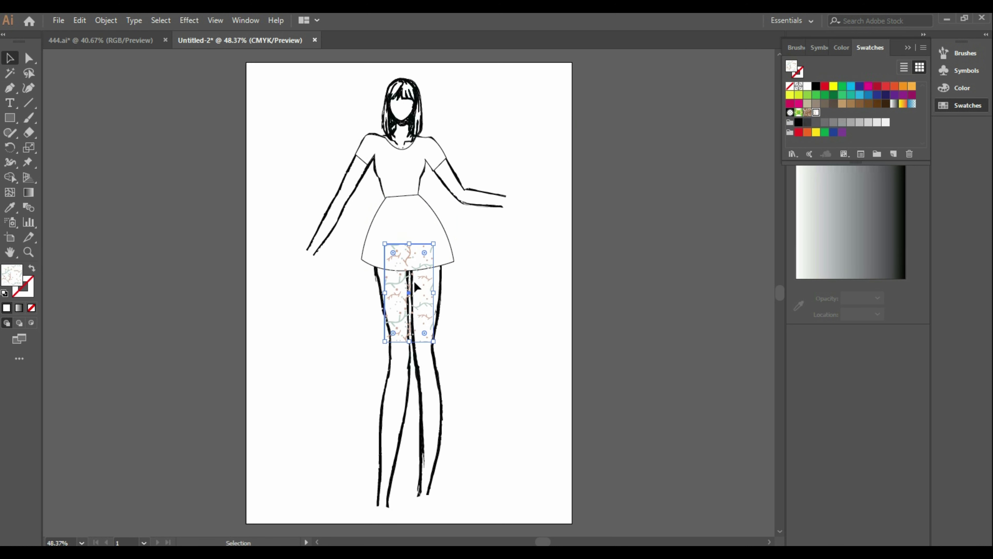
{"action": "left_click_drag", "start_coordinate": [415, 283], "coordinate": [555, 253]}
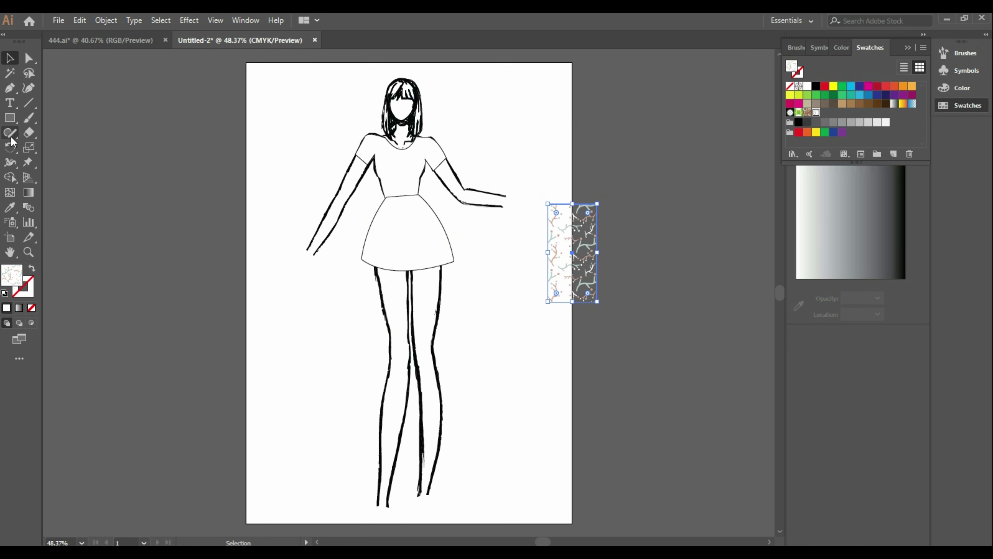
Duplicate the skirt shape and move the copy off the page.
{"action": "left_click", "coordinate": [444, 275]}
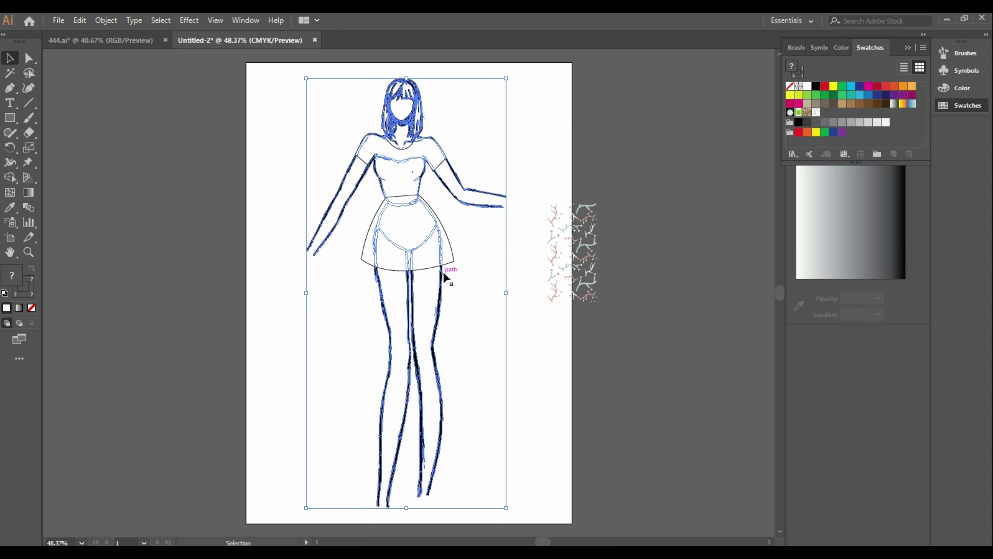
{"action": "left_click", "coordinate": [494, 261]}
{"action": "left_click", "coordinate": [442, 253]}
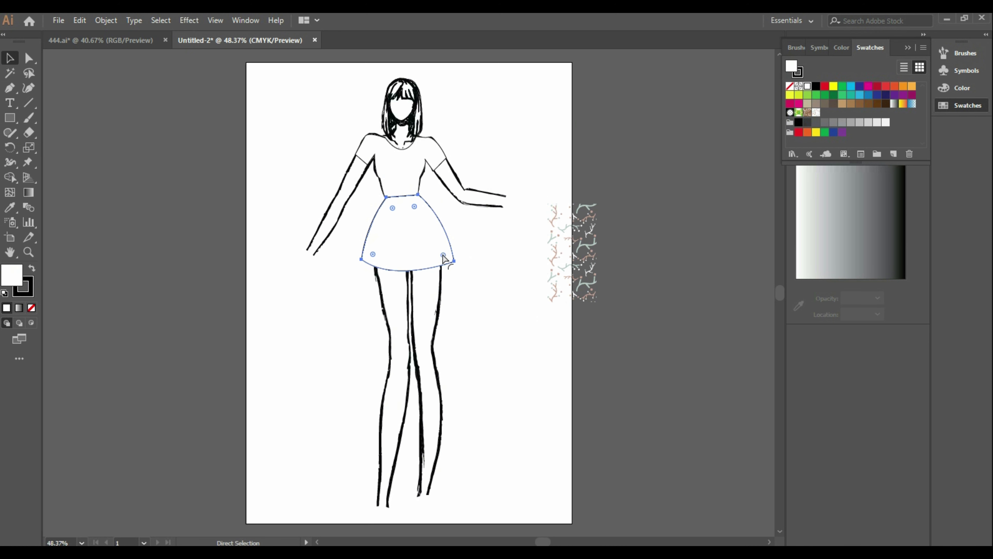
{"action": "mouse_move", "coordinate": [441, 253]}
{"action": "left_mouse_down"}
{"action": "mouse_move", "coordinate": [446, 341]}
{"action": "mouse_move", "coordinate": [618, 396]}
{"action": "left_mouse_up"}
{"action": "left_click", "coordinate": [444, 235]}
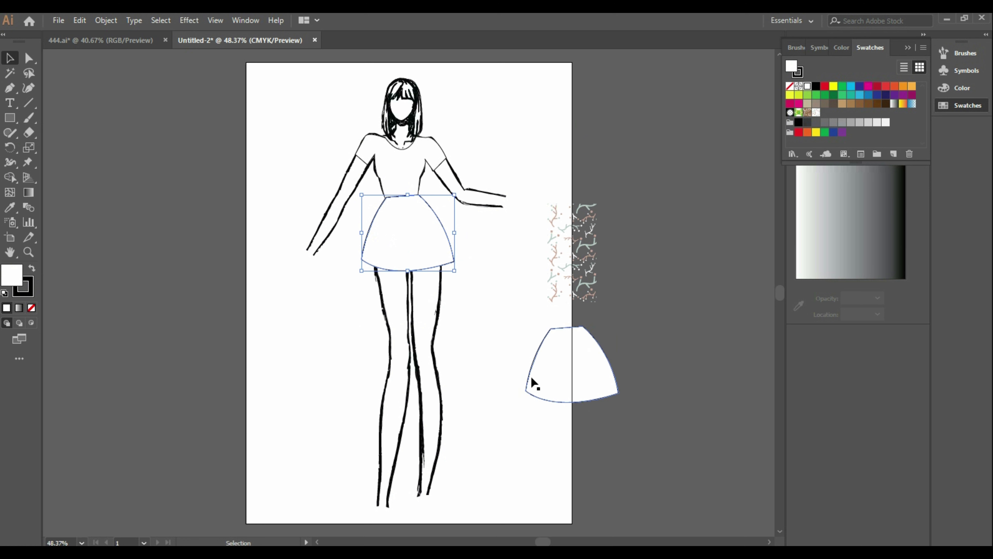
Fill the waist skirt with muted teal #528793 and drag the white skirt copy onto it.
{"action": "double_click", "coordinate": [16, 275]}
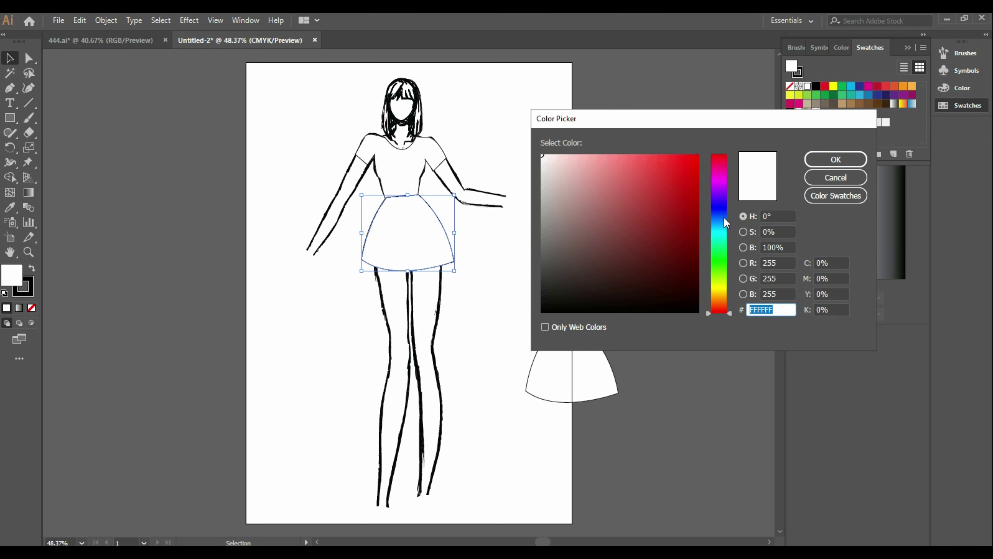
{"action": "left_click_drag", "start_coordinate": [725, 223], "coordinate": [719, 228]}
{"action": "mouse_move", "coordinate": [611, 210]}
{"action": "left_mouse_down"}
{"action": "mouse_move", "coordinate": [620, 193]}
{"action": "mouse_move", "coordinate": [611, 220]}
{"action": "left_mouse_up"}
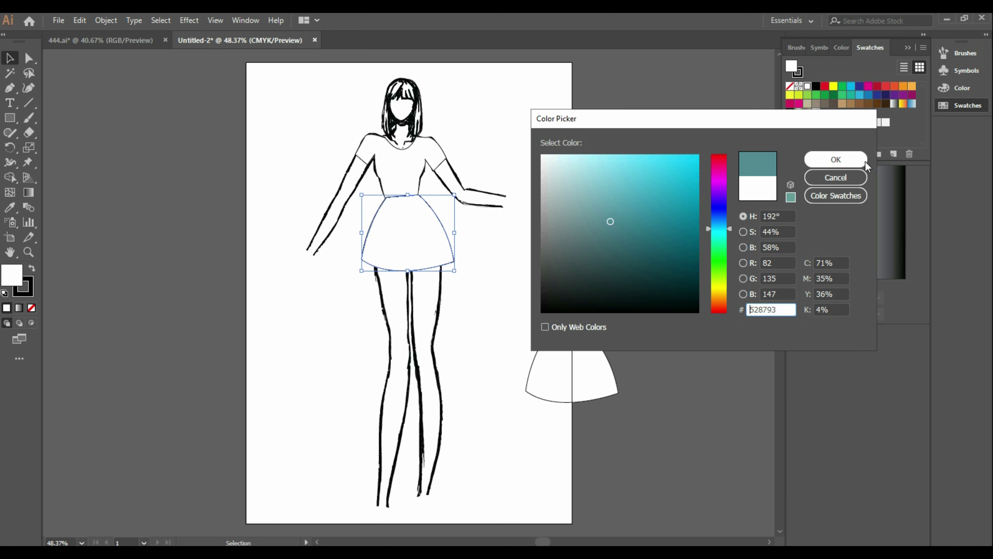
{"action": "left_click", "coordinate": [836, 159]}
{"action": "left_click", "coordinate": [502, 284]}
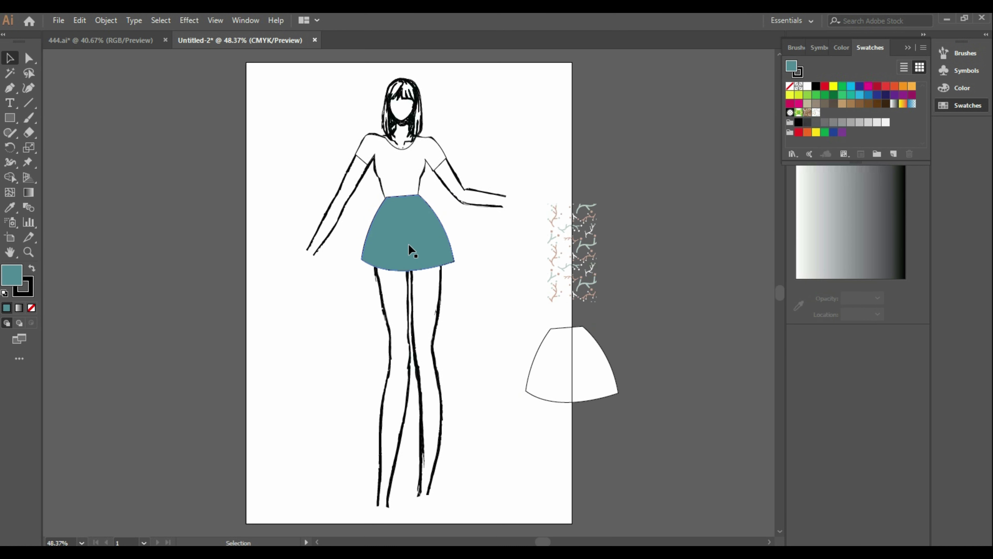
{"action": "left_click_drag", "start_coordinate": [559, 371], "coordinate": [394, 239]}
Bring the white skirt copy to the front and give it the branch pattern with the Eyedropper.
{"action": "right_click", "coordinate": [416, 234]}
{"action": "mouse_move", "coordinate": [450, 429]}
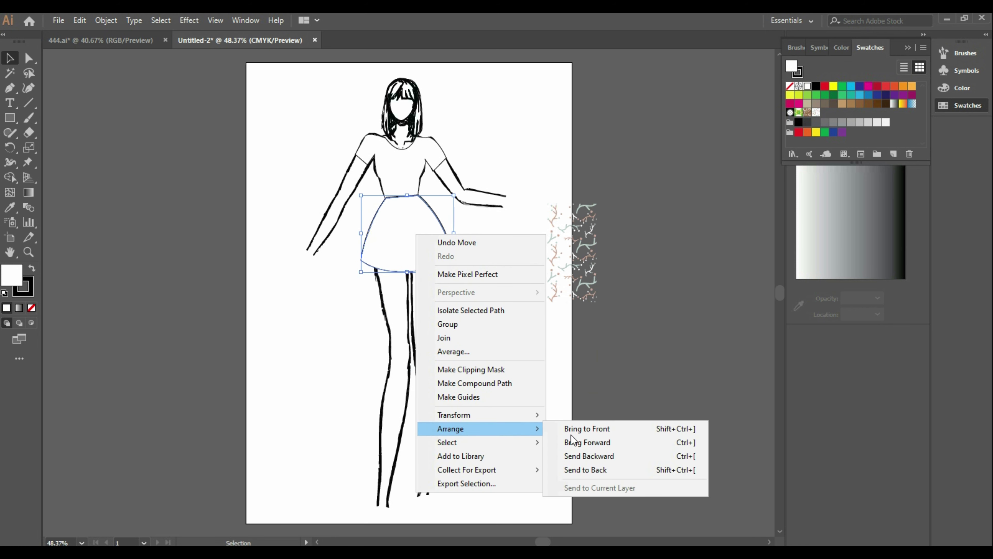
{"action": "left_click", "coordinate": [609, 427]}
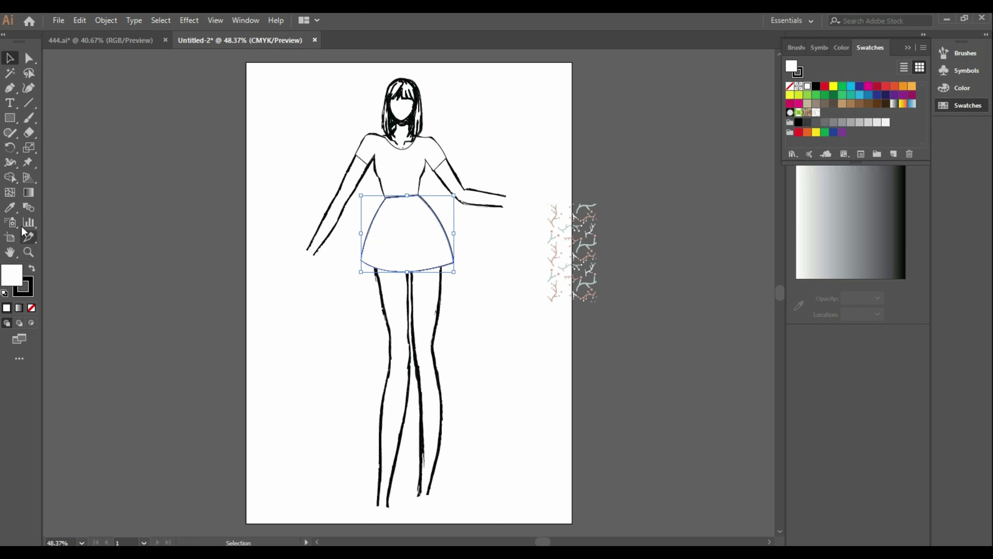
{"action": "left_click", "coordinate": [9, 208]}
{"action": "left_click", "coordinate": [588, 239]}
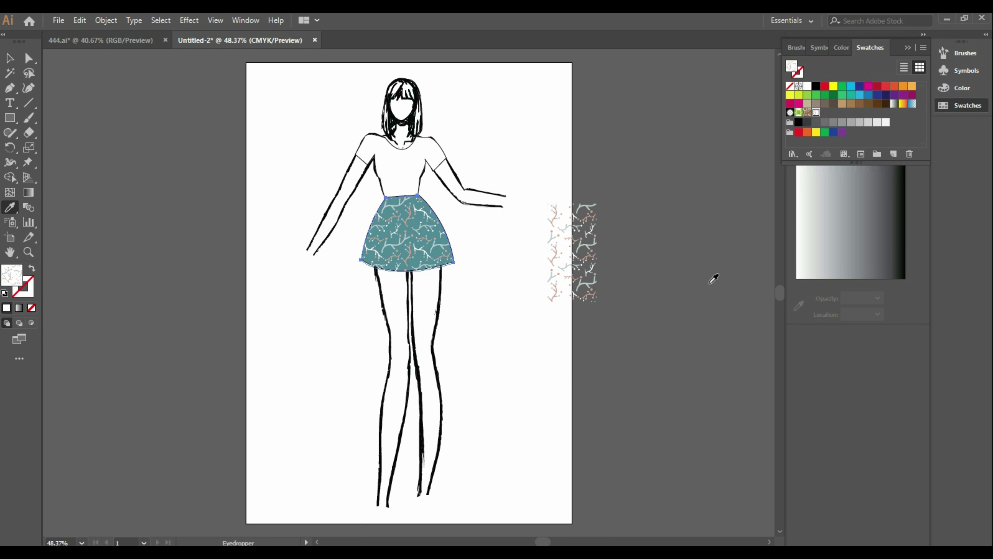
{"action": "key", "text": "v"}
Delete the spare pattern rectangle and nudge the patterned skirt up slightly.
{"action": "left_click", "coordinate": [571, 258]}
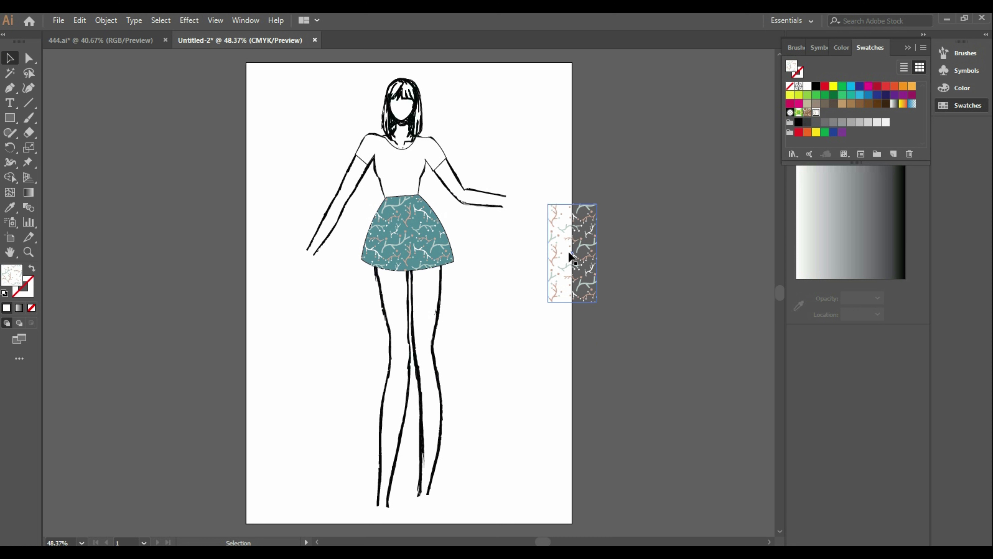
{"action": "left_click_drag", "start_coordinate": [570, 255], "coordinate": [574, 256]}
{"action": "key", "text": "Delete"}
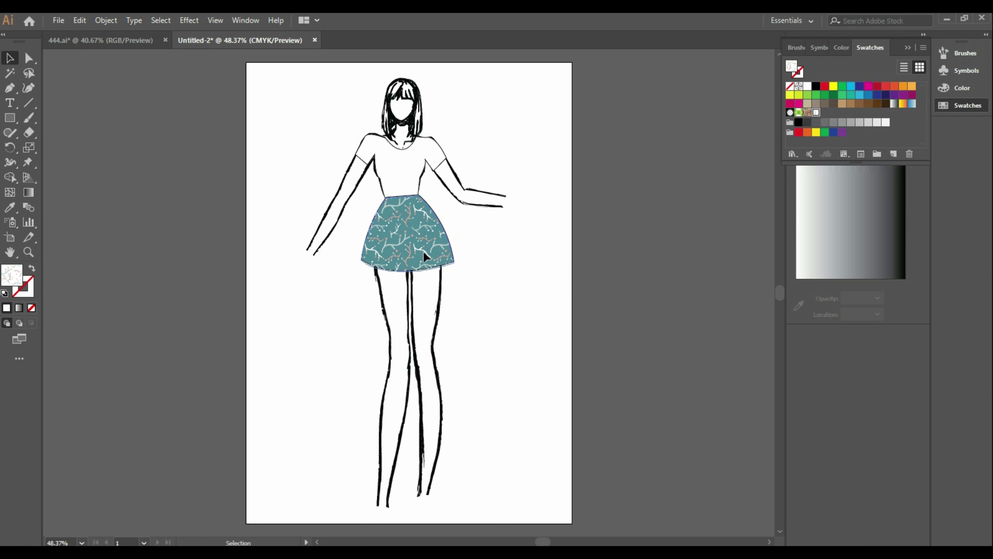
{"action": "left_click", "coordinate": [423, 251]}
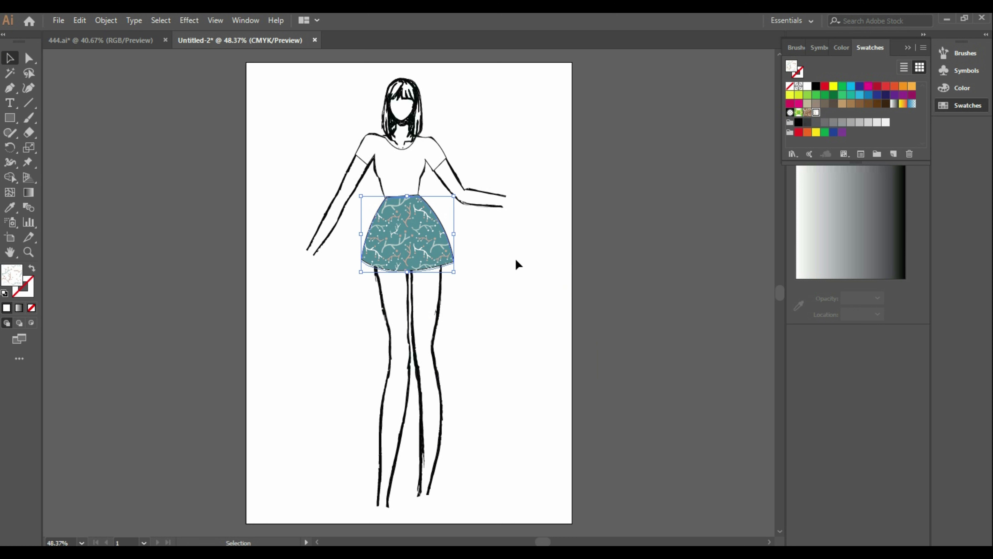
{"action": "key", "text": "Up"}
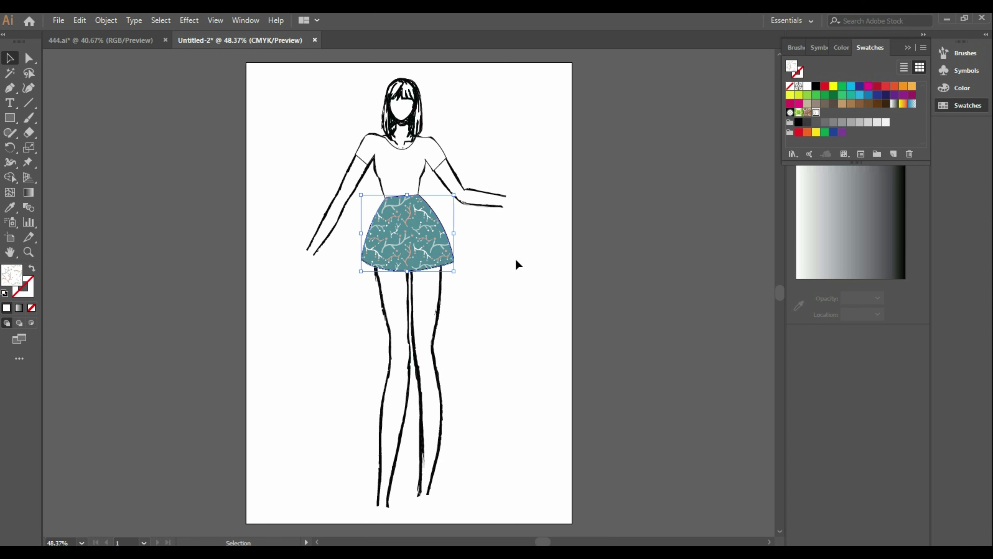
{"action": "left_click", "coordinate": [544, 258]}
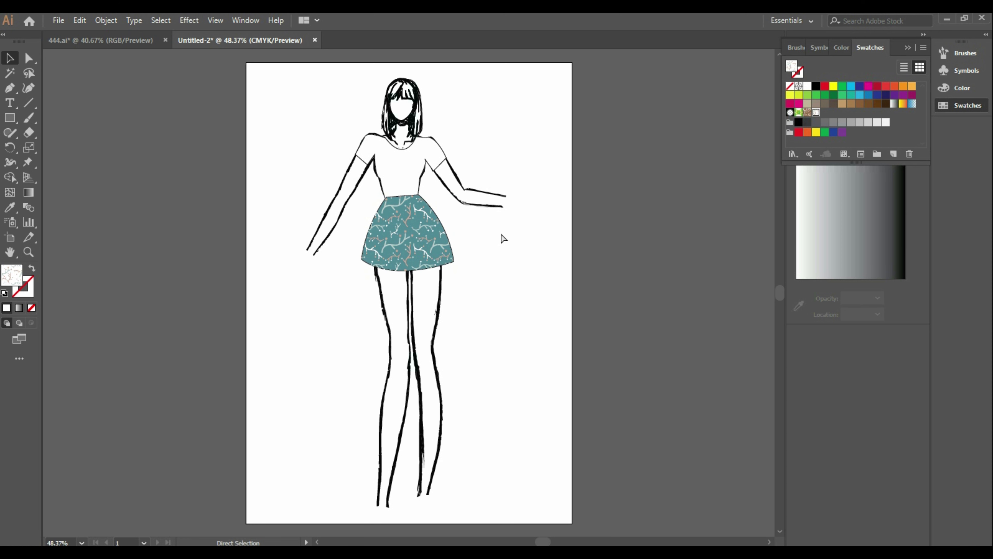
{"action": "key", "text": "ctrl+v"}
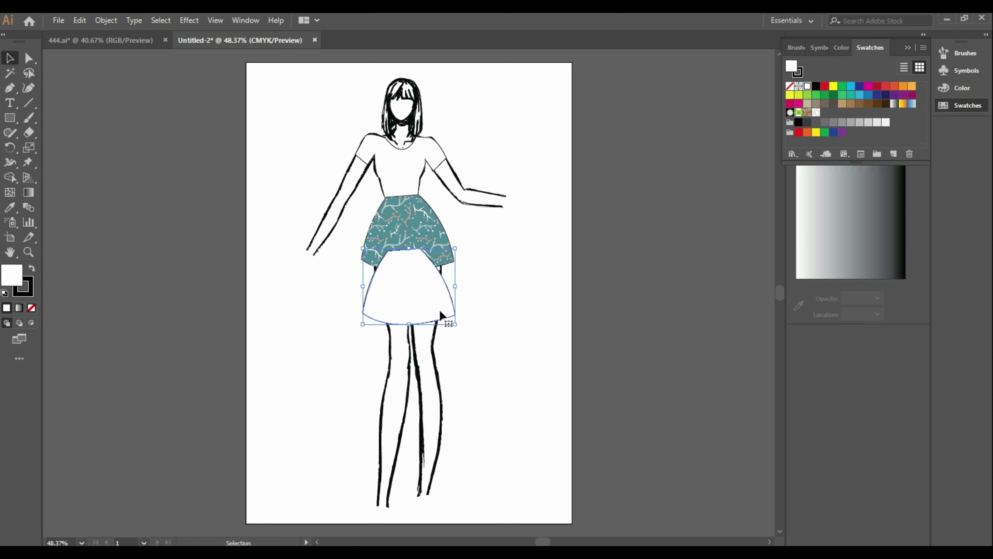
{"action": "key", "text": "Delete"}
{"action": "left_click", "coordinate": [417, 246]}
Return to 444.ai and select the branch pattern rectangle.
{"action": "left_click", "coordinate": [78, 39]}
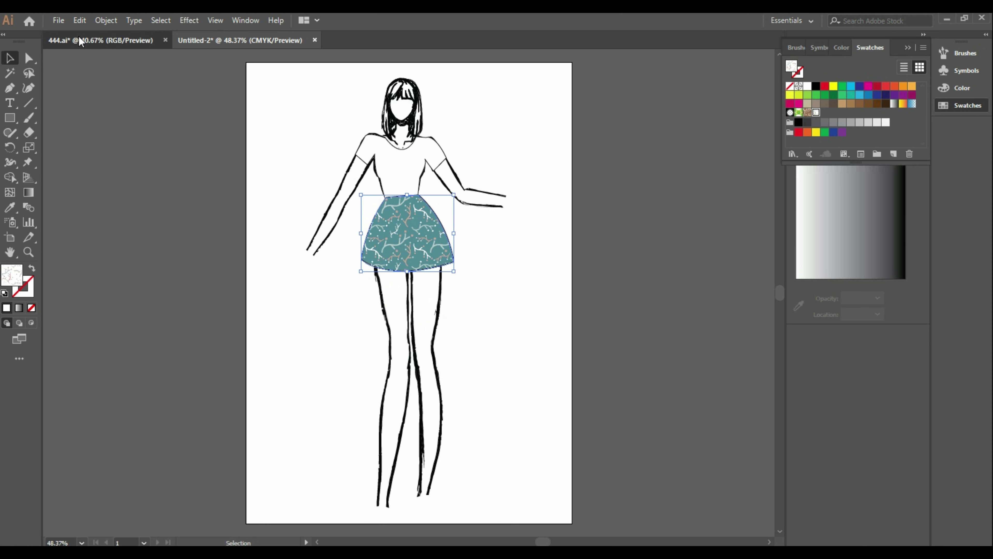
{"action": "left_click", "coordinate": [217, 39]}
{"action": "key", "text": "ctrl+v"}
{"action": "key", "text": "Delete"}
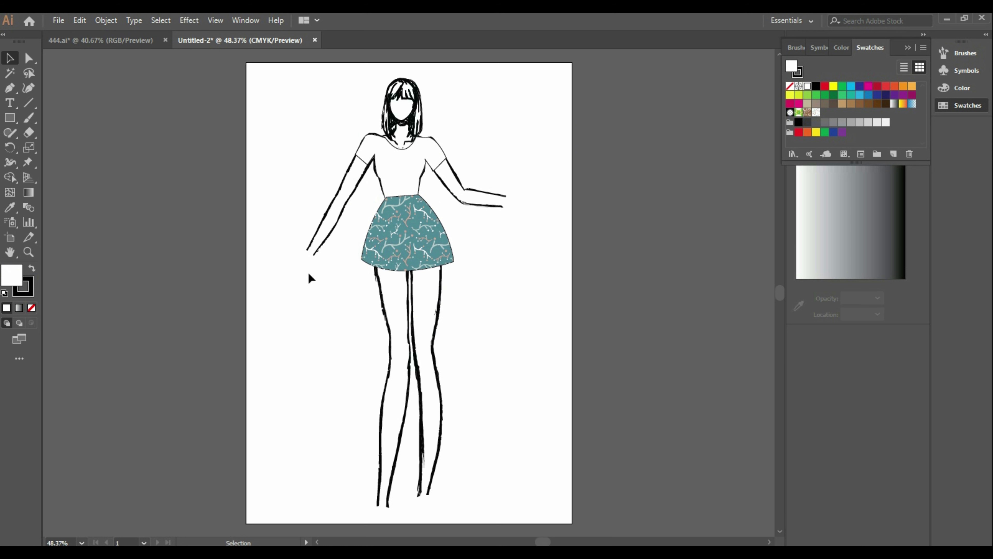
{"action": "left_click", "coordinate": [100, 40]}
{"action": "left_click", "coordinate": [634, 164]}
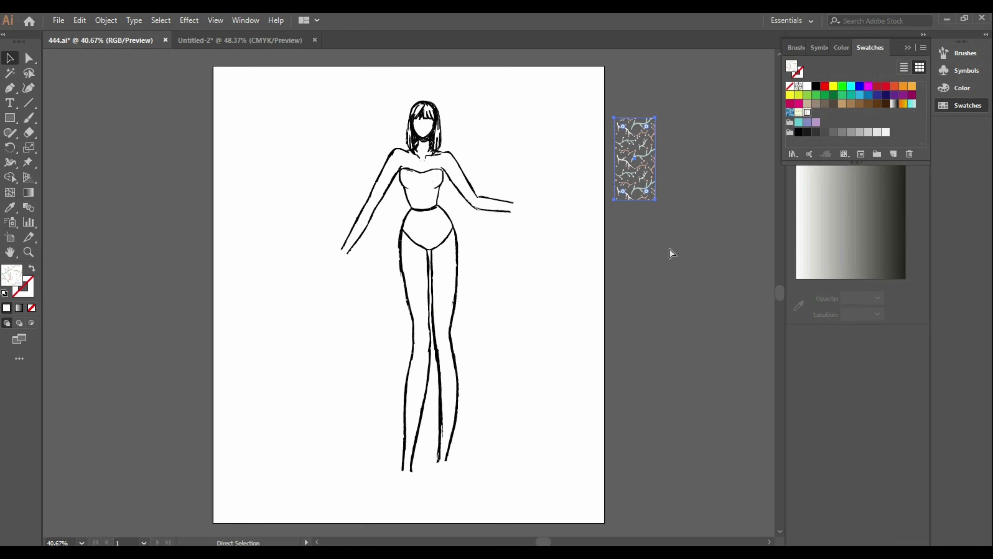
Paste the branch pattern into Untitled-2, shrink it and fit it onto the T-shirt's chest.
{"action": "key", "text": "ctrl+c"}
{"action": "left_click", "coordinate": [257, 40]}
{"action": "key", "text": "ctrl+v"}
{"action": "mouse_move", "coordinate": [432, 336]}
{"action": "left_mouse_down"}
{"action": "mouse_move", "coordinate": [430, 307]}
{"action": "mouse_move", "coordinate": [552, 270]}
{"action": "left_mouse_up"}
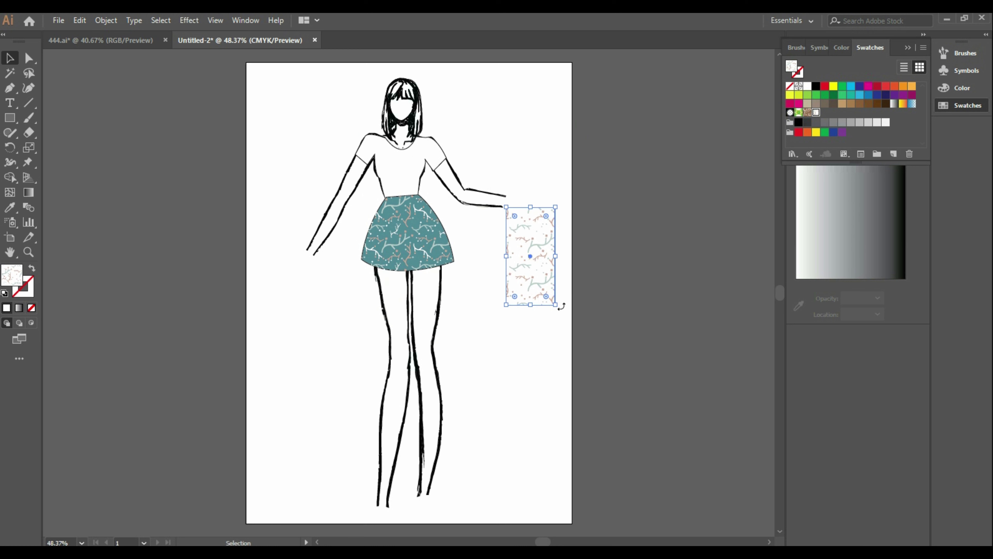
{"action": "left_click_drag", "start_coordinate": [557, 306], "coordinate": [541, 255]}
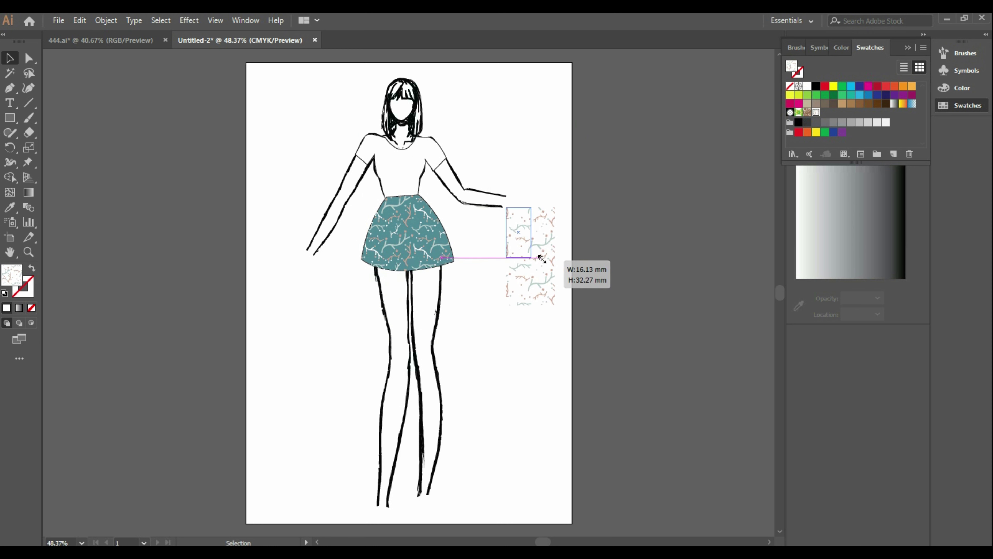
{"action": "left_click", "coordinate": [549, 280]}
{"action": "left_click_drag", "start_coordinate": [528, 250], "coordinate": [409, 192]}
{"action": "left_click", "coordinate": [556, 152]}
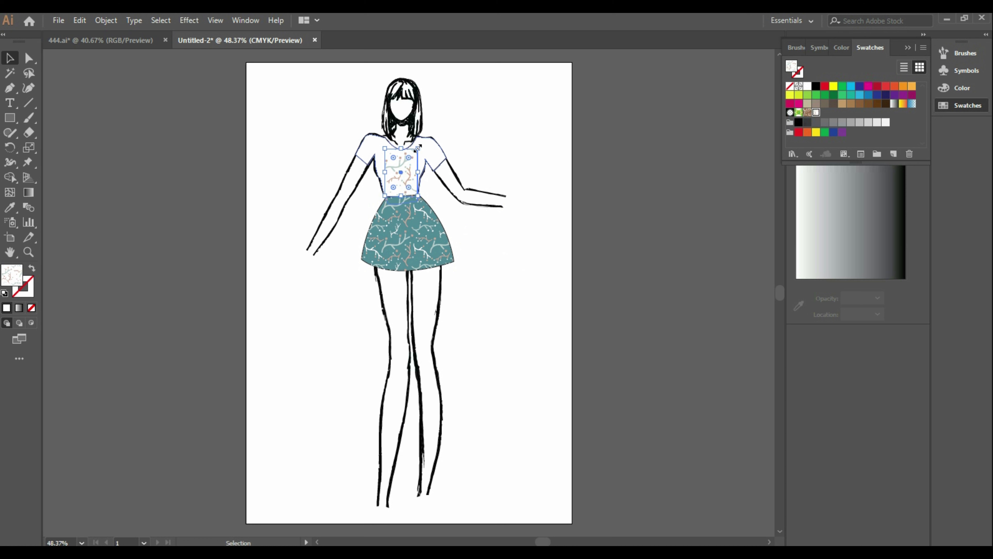
{"action": "left_click_drag", "start_coordinate": [418, 148], "coordinate": [408, 179]}
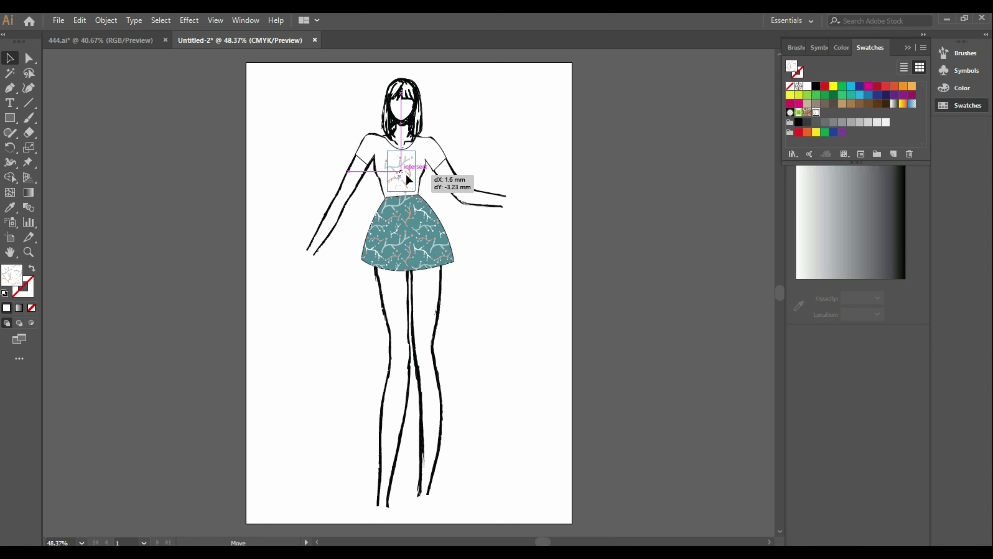
{"action": "left_click", "coordinate": [525, 154]}
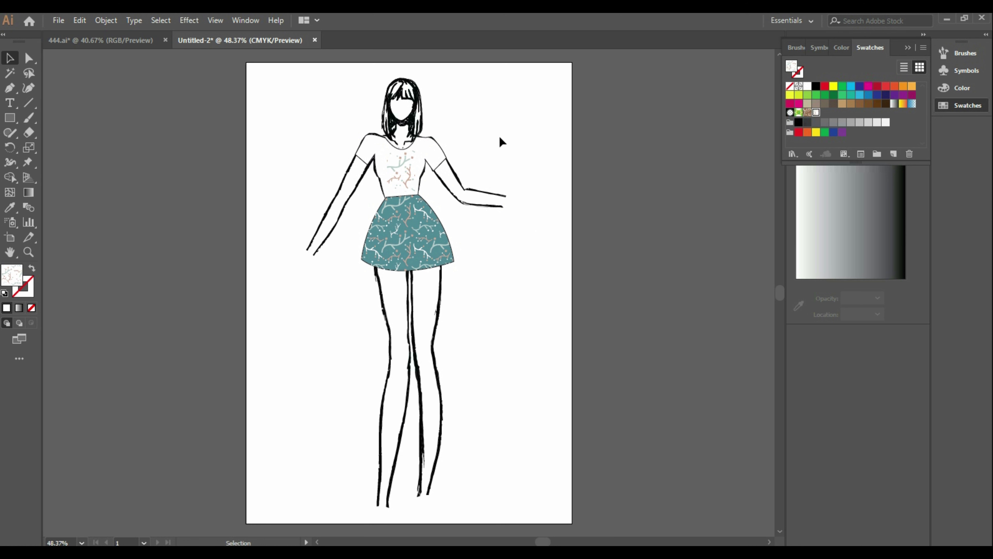
Open the Arrows_Special brush library and apply Arrow 2.07 to the T-shirt outline.
{"action": "left_click", "coordinate": [804, 47]}
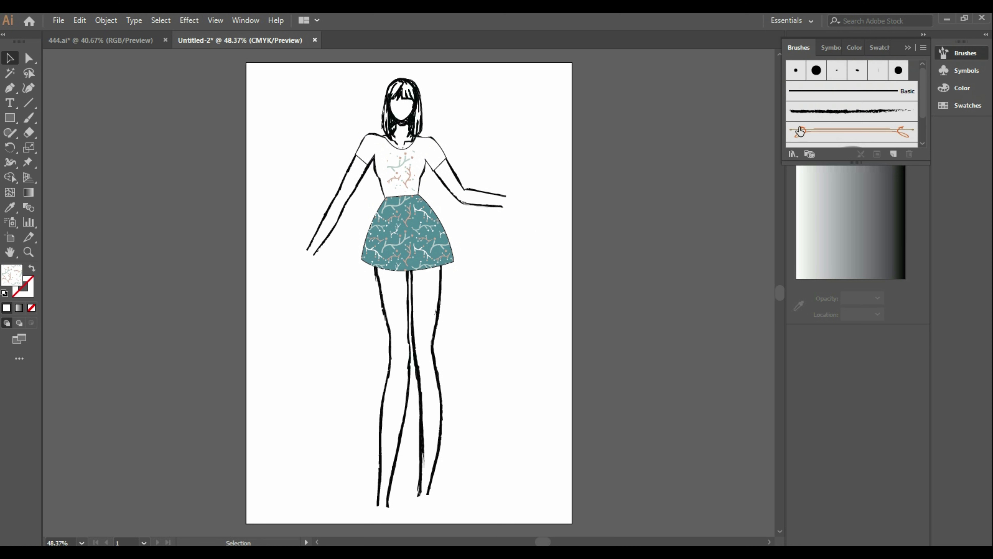
{"action": "left_click", "coordinate": [793, 153]}
{"action": "mouse_move", "coordinate": [819, 187]}
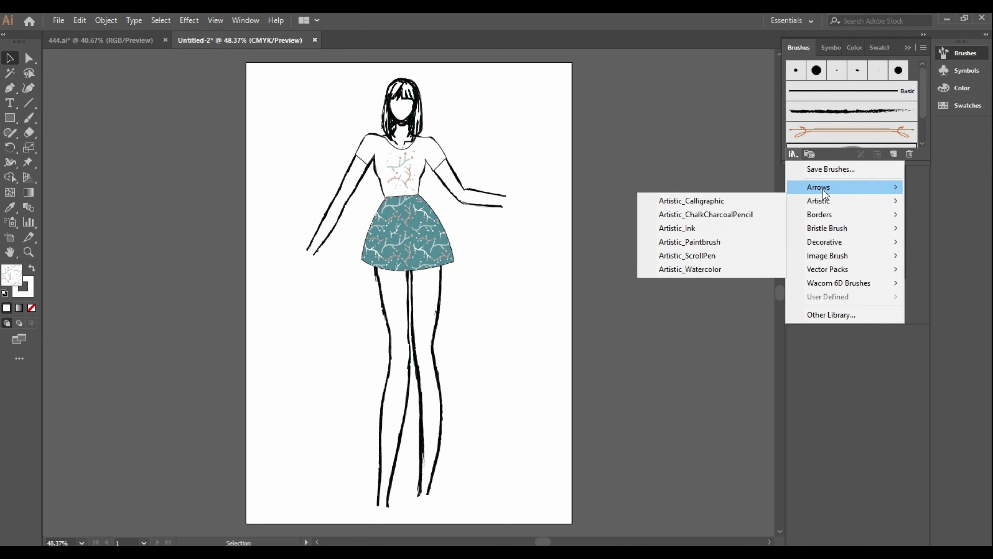
{"action": "left_click", "coordinate": [735, 189]}
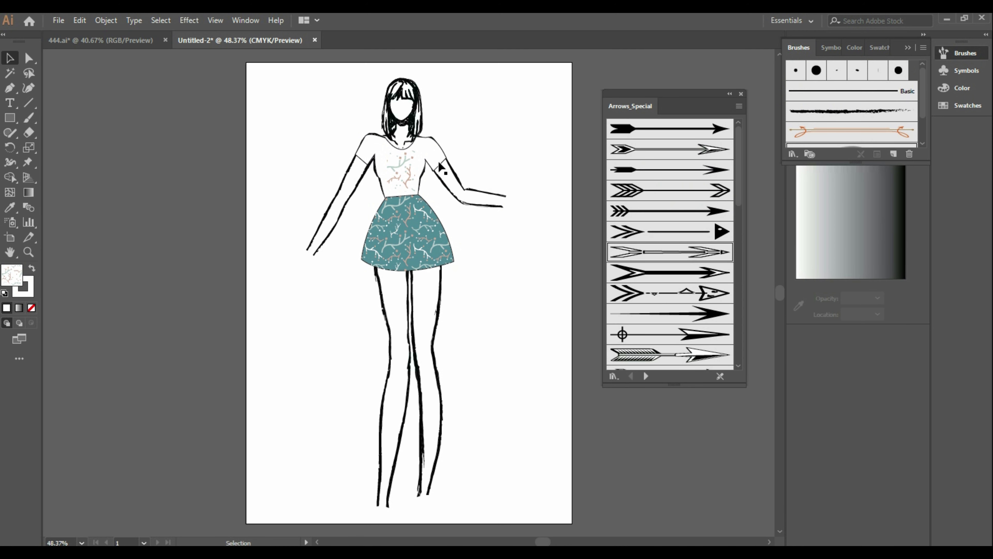
{"action": "left_click", "coordinate": [474, 200]}
{"action": "left_click", "coordinate": [690, 254]}
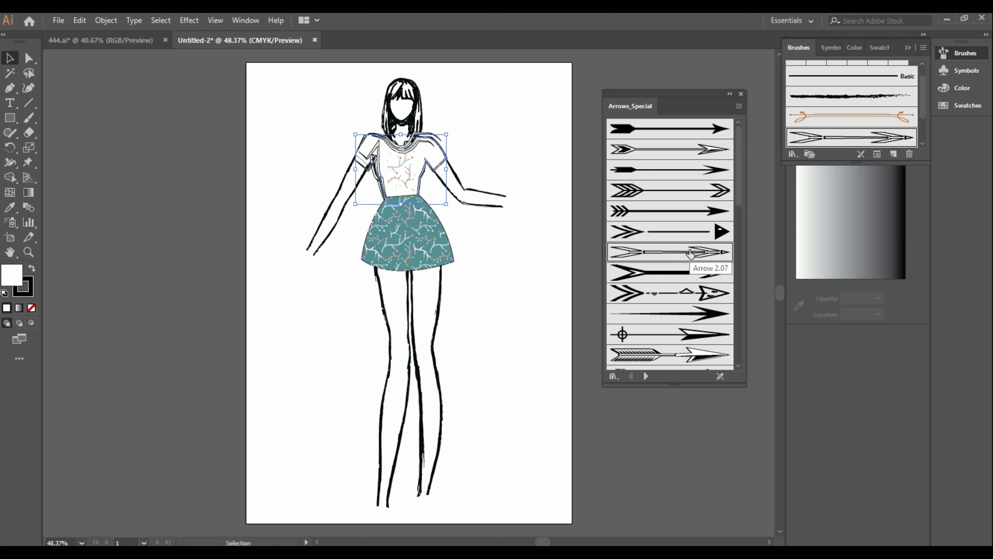
{"action": "left_click", "coordinate": [524, 260]}
Apply the Arrow 2.07 brush to the skirt outline.
{"action": "left_click", "coordinate": [441, 268]}
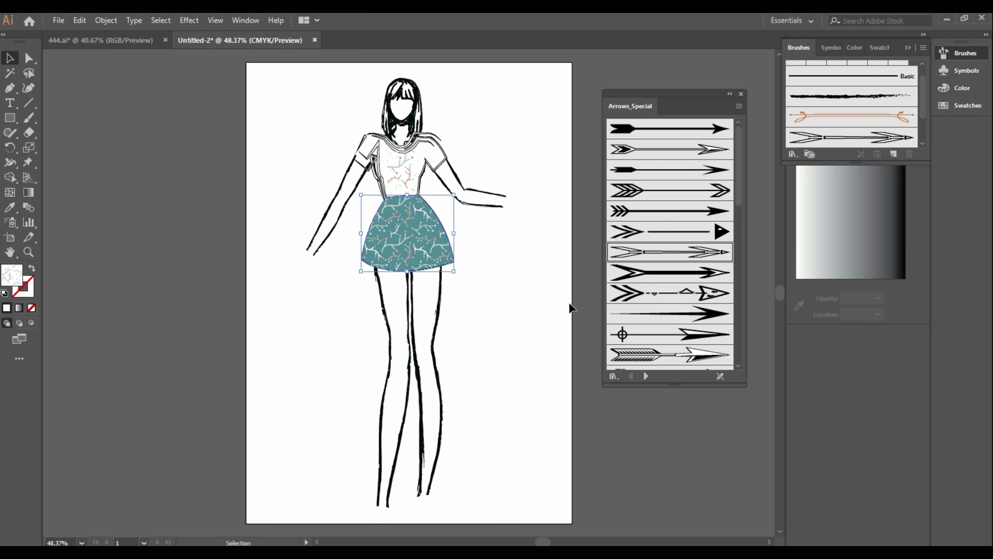
{"action": "left_click", "coordinate": [660, 257]}
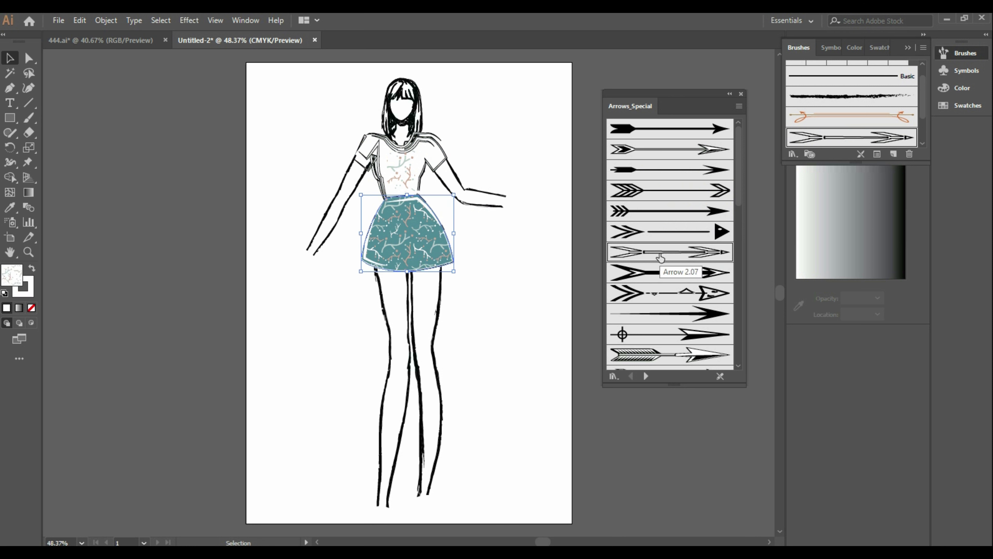
{"action": "left_click", "coordinate": [494, 242]}
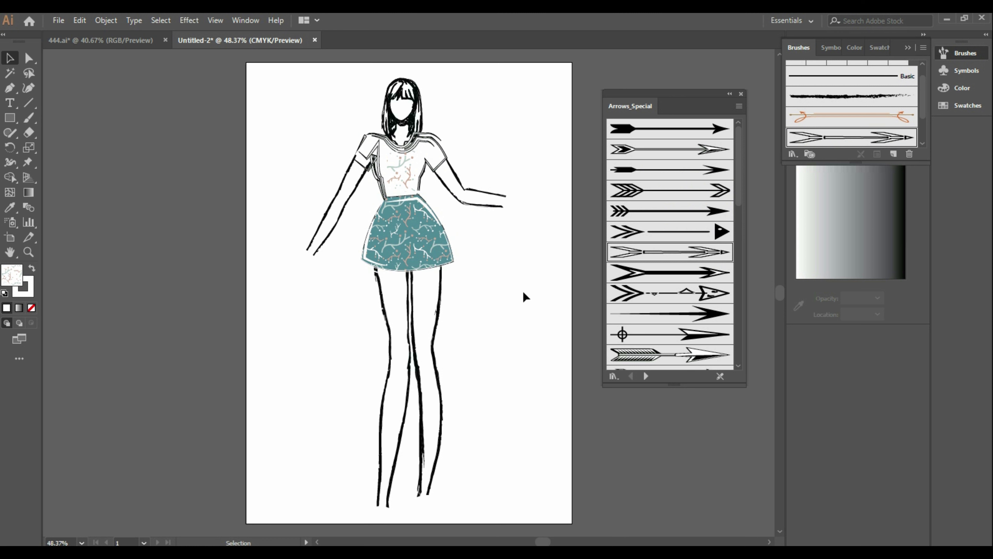
{"action": "left_click", "coordinate": [450, 257]}
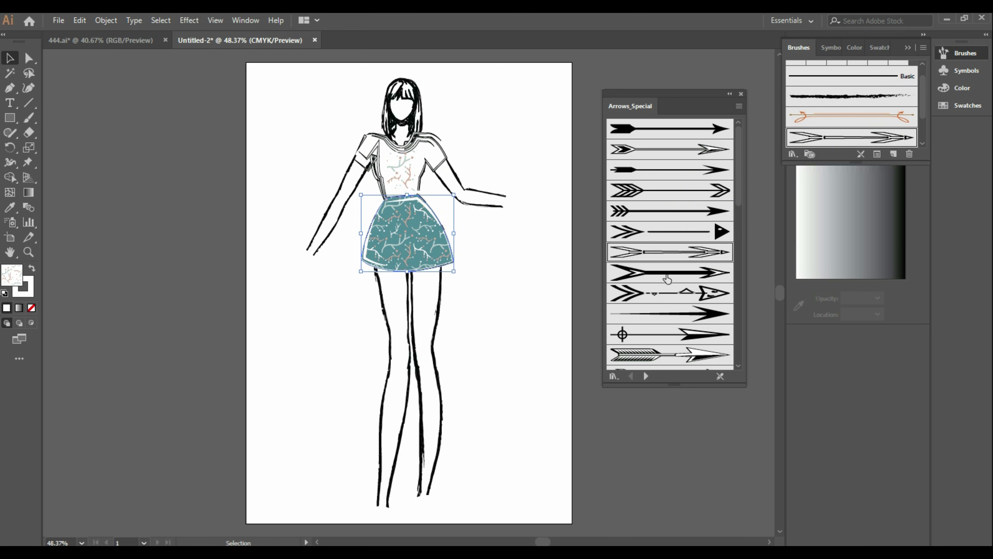
{"action": "left_click", "coordinate": [473, 281]}
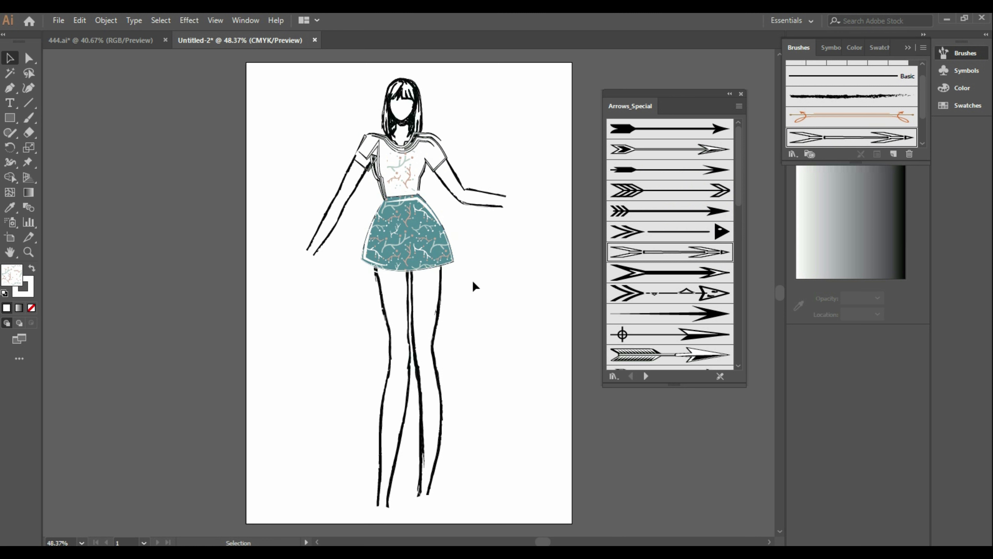
{"action": "left_click", "coordinate": [438, 259]}
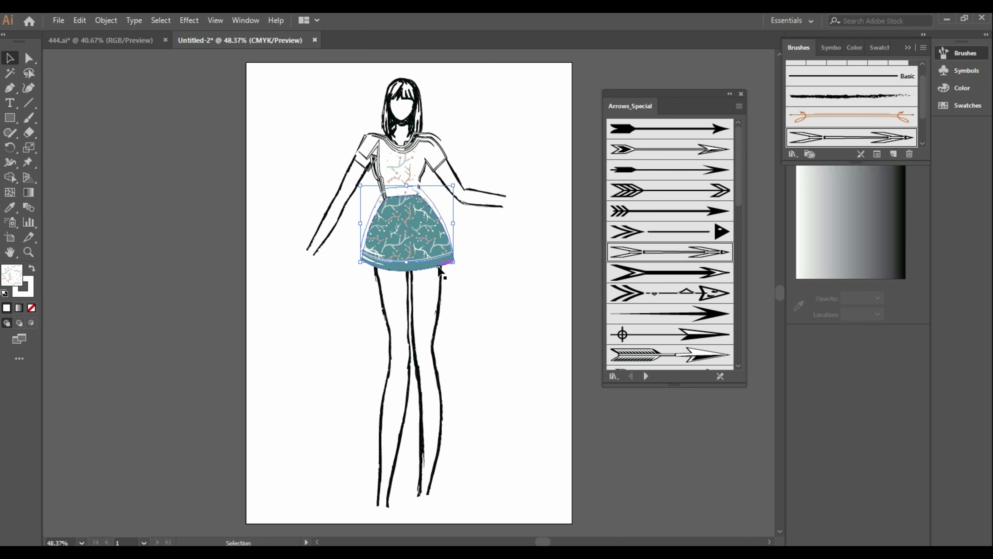
{"action": "key", "text": "ctrl+z"}
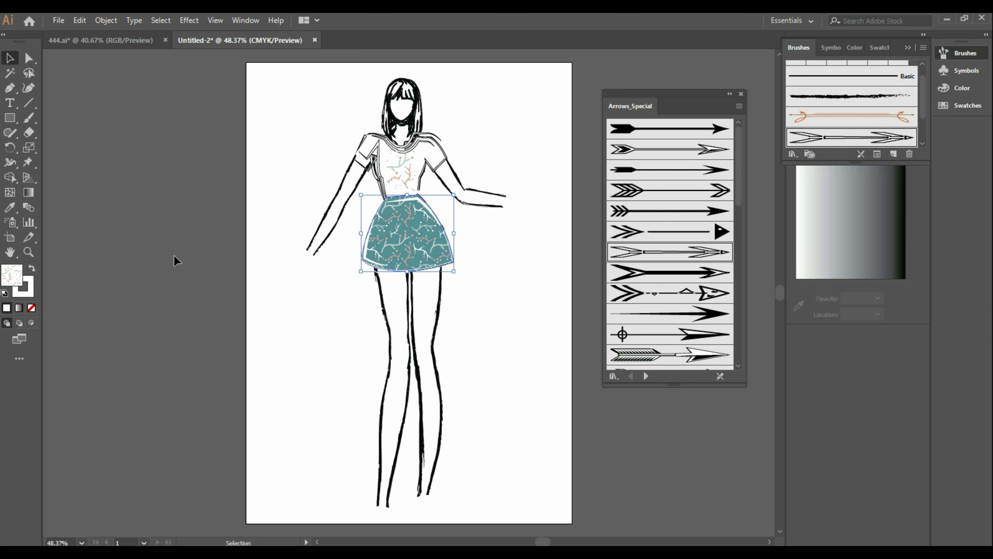
Make the skirt's outline stroke black and close the arrow brush library.
{"action": "left_click", "coordinate": [23, 296]}
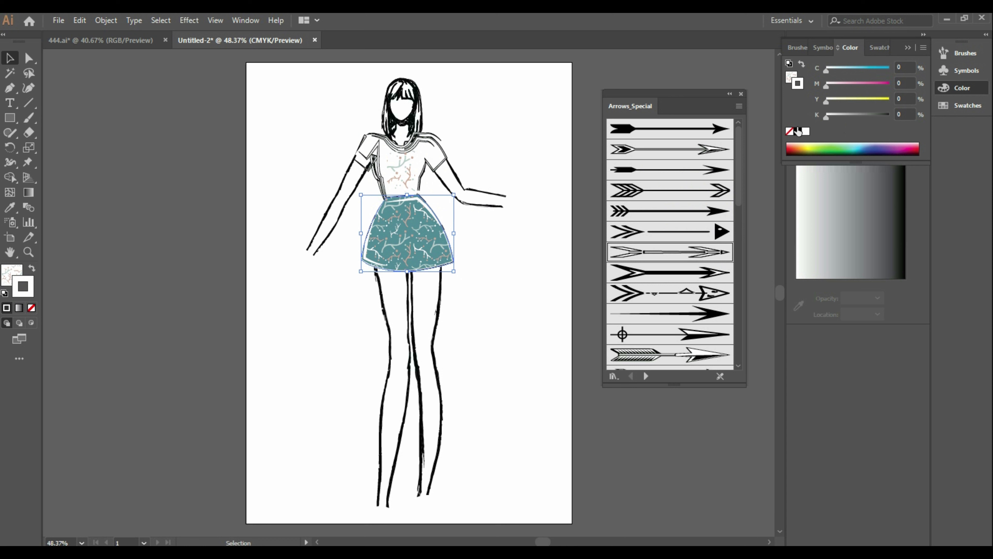
{"action": "left_click", "coordinate": [798, 131]}
{"action": "left_click", "coordinate": [504, 260]}
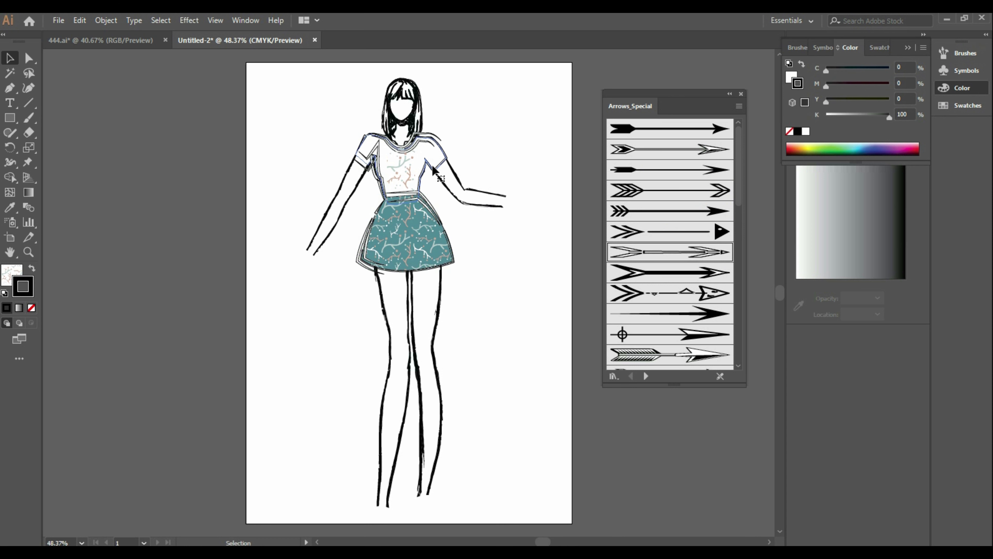
{"action": "left_click", "coordinate": [434, 171]}
{"action": "left_click", "coordinate": [487, 258]}
{"action": "left_click", "coordinate": [741, 95]}
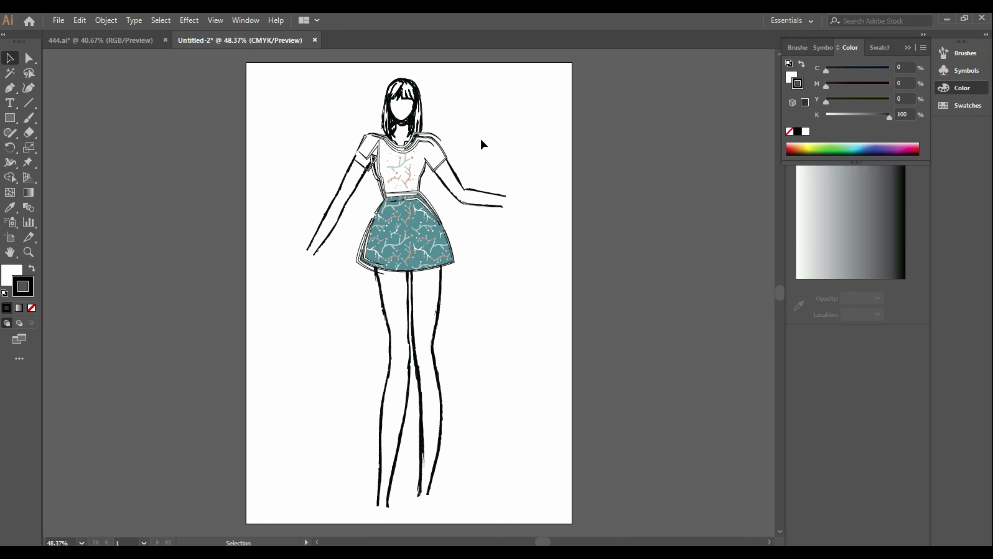
{"action": "left_click", "coordinate": [10, 117]}
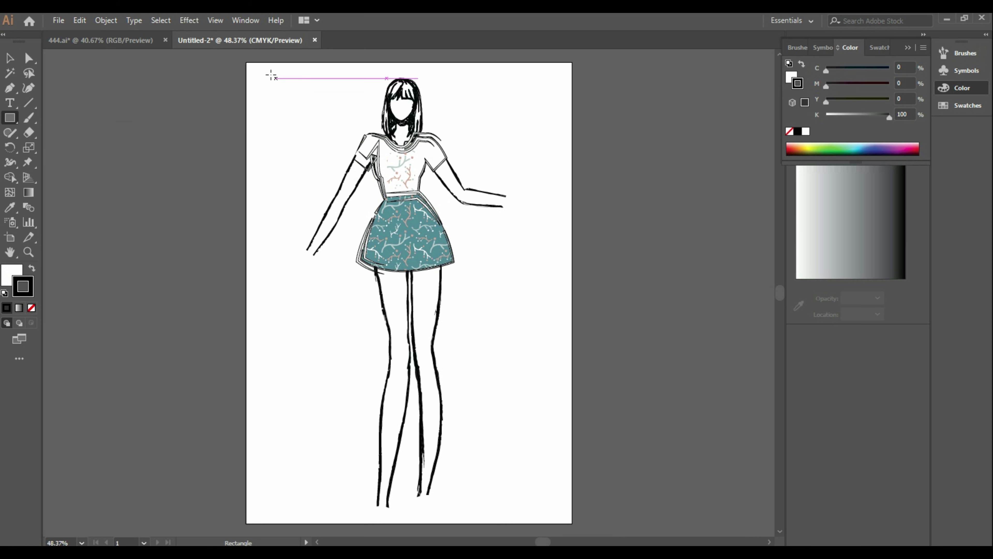
Draw an artboard-sized rectangle and send it behind the figure.
{"action": "left_click_drag", "start_coordinate": [246, 62], "coordinate": [576, 516]}
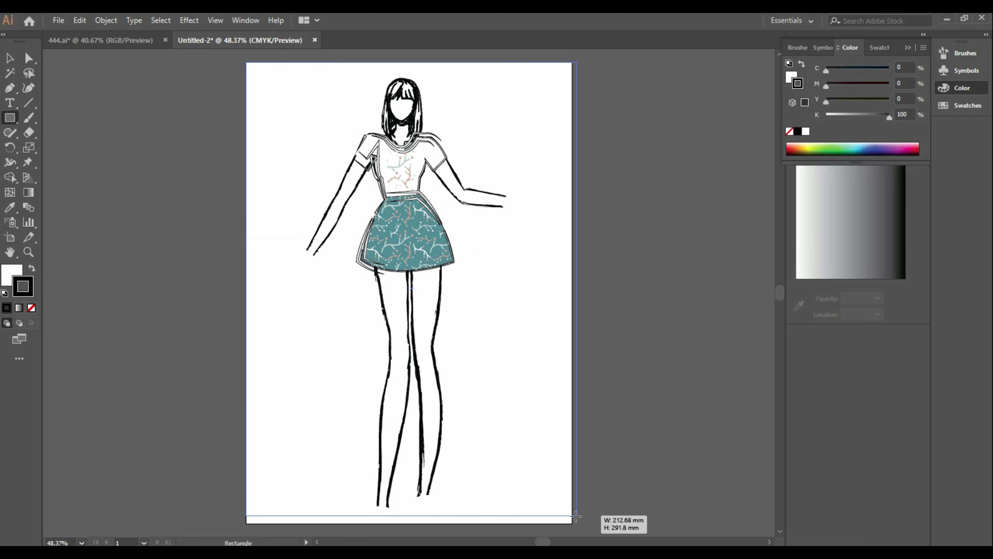
{"action": "left_click_drag", "start_coordinate": [576, 516], "coordinate": [572, 523]}
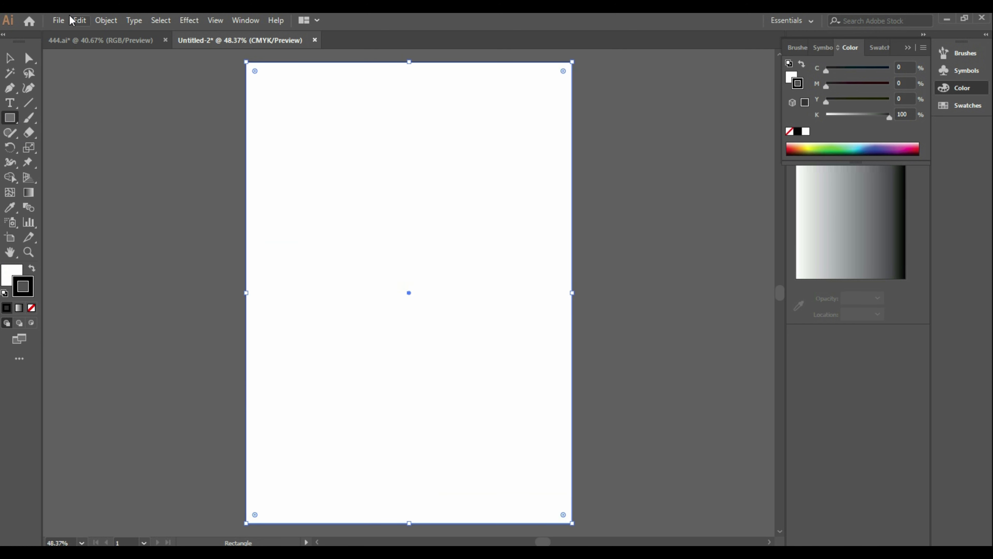
{"action": "left_click", "coordinate": [9, 58]}
{"action": "right_click", "coordinate": [411, 213]}
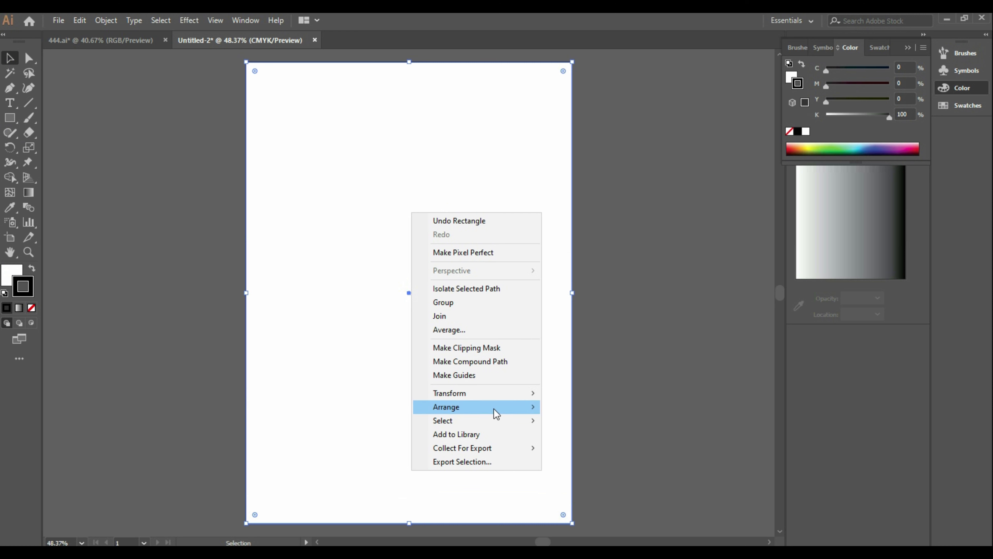
{"action": "mouse_move", "coordinate": [446, 407]}
{"action": "left_click", "coordinate": [587, 448]}
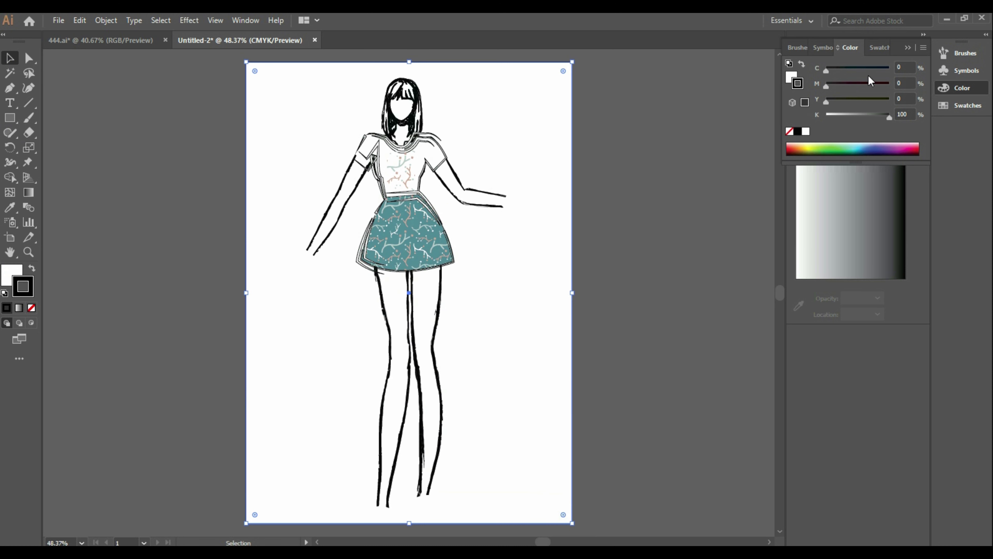
Fill the background rectangle with peach from the Ice Cream swatch library.
{"action": "left_click", "coordinate": [878, 48]}
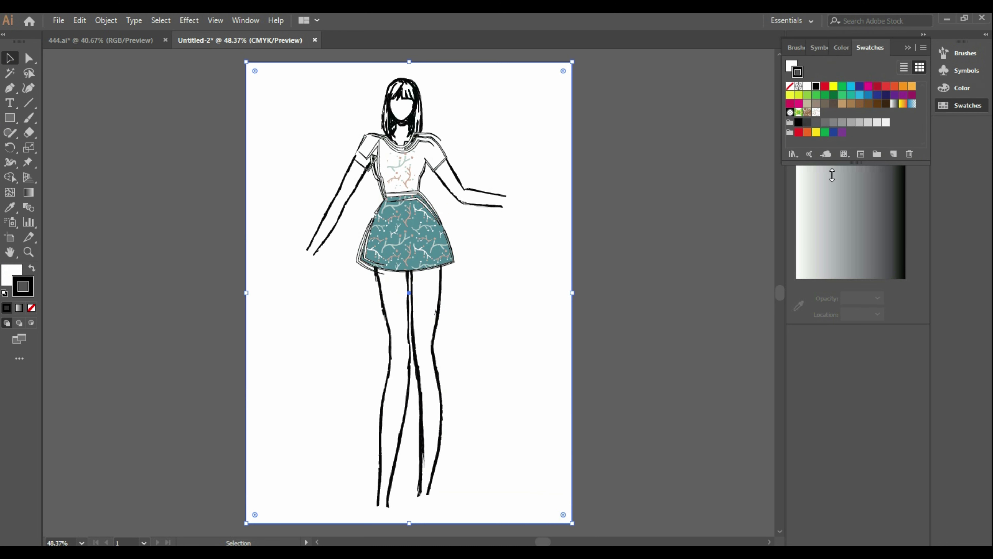
{"action": "left_click", "coordinate": [793, 154]}
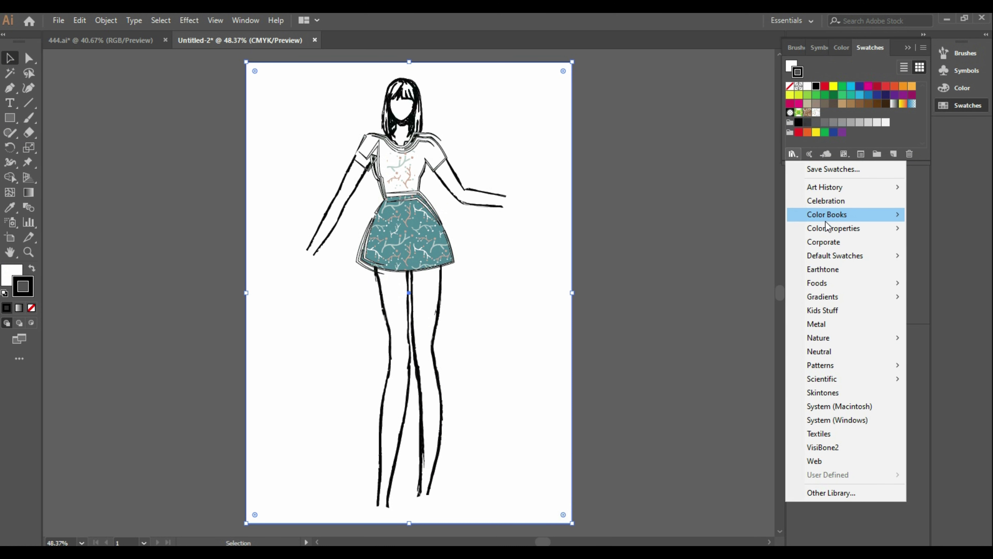
{"action": "left_click", "coordinate": [834, 274]}
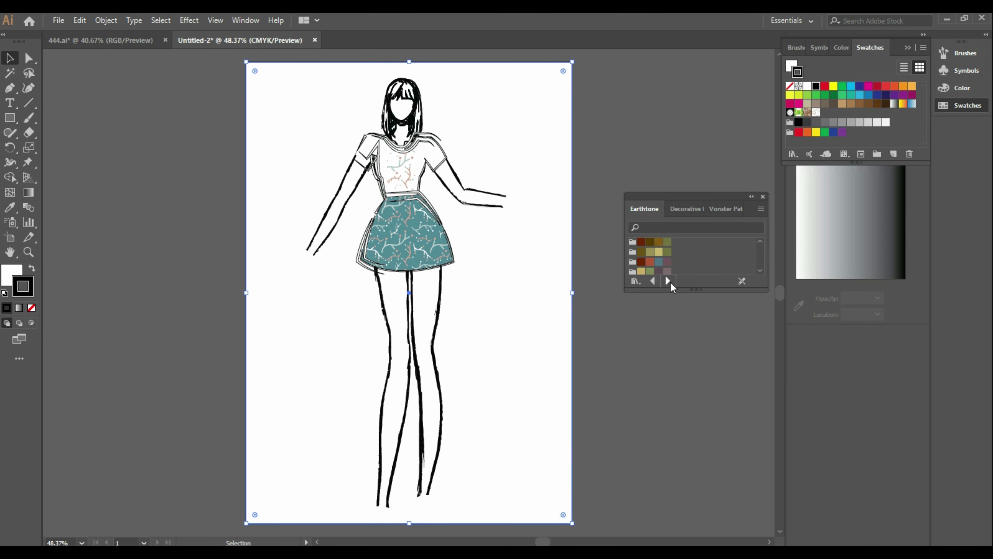
{"action": "left_click", "coordinate": [669, 281]}
{"action": "left_click", "coordinate": [668, 281]}
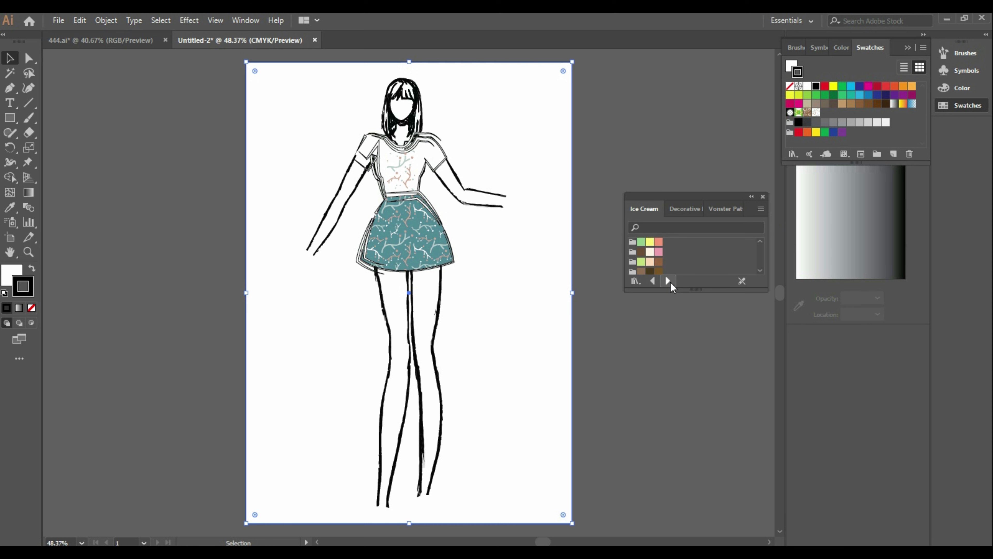
{"action": "left_click", "coordinate": [651, 262]}
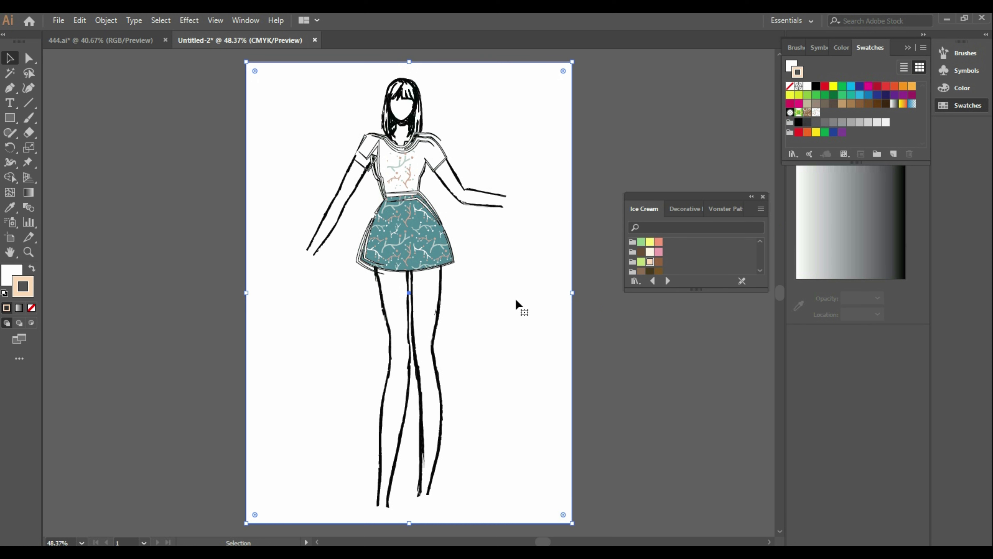
{"action": "left_click", "coordinate": [33, 271]}
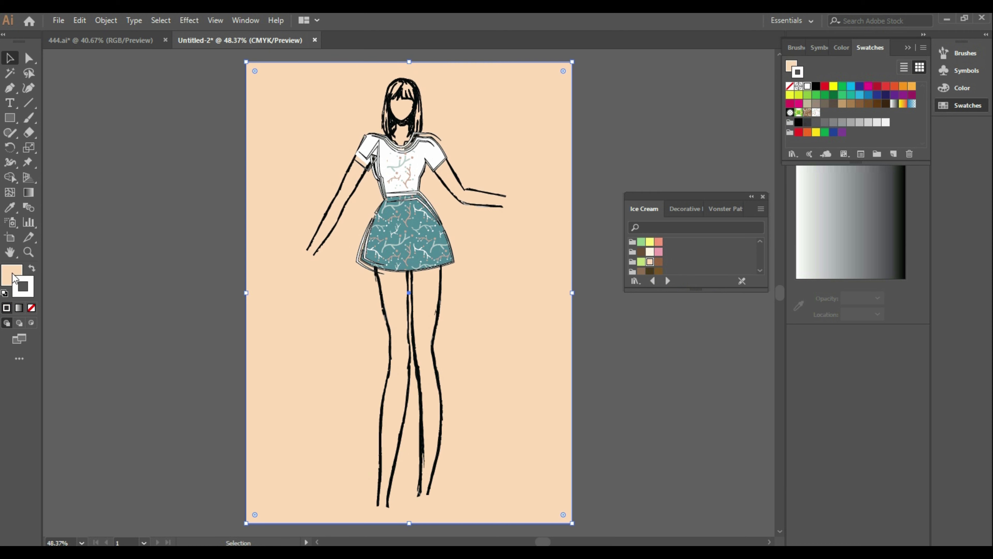
{"action": "left_click", "coordinate": [160, 309]}
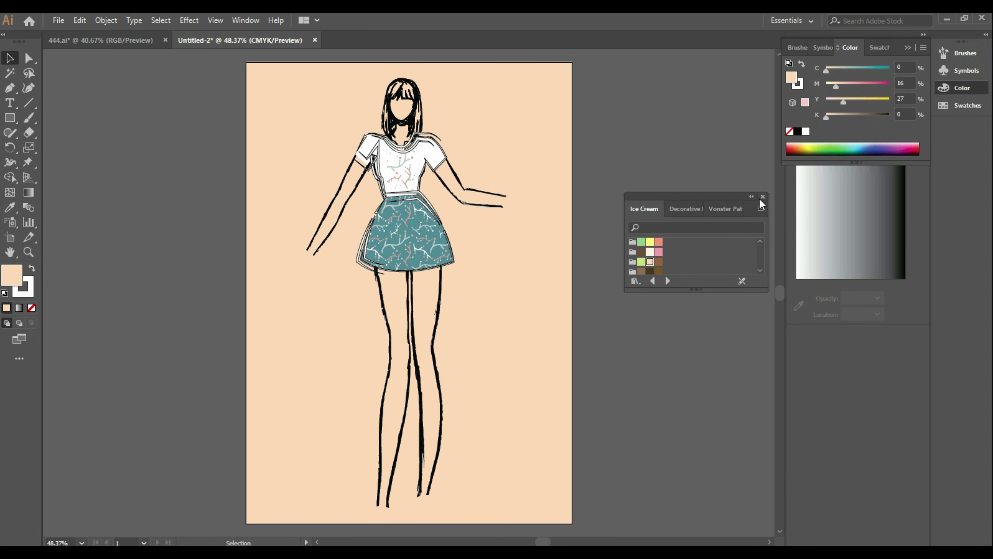